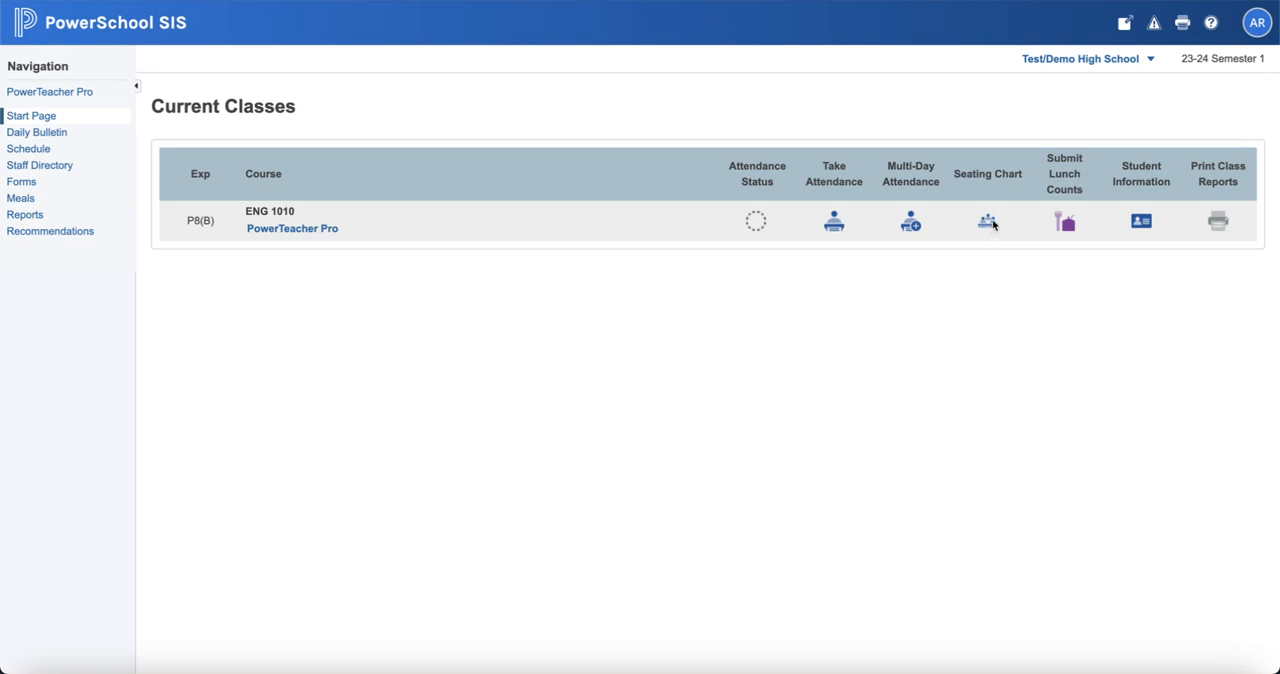
Step: Open the seating chart design for ENG 1010 and add two horizontal tables across with eight chairs per table
left_click(987, 222)
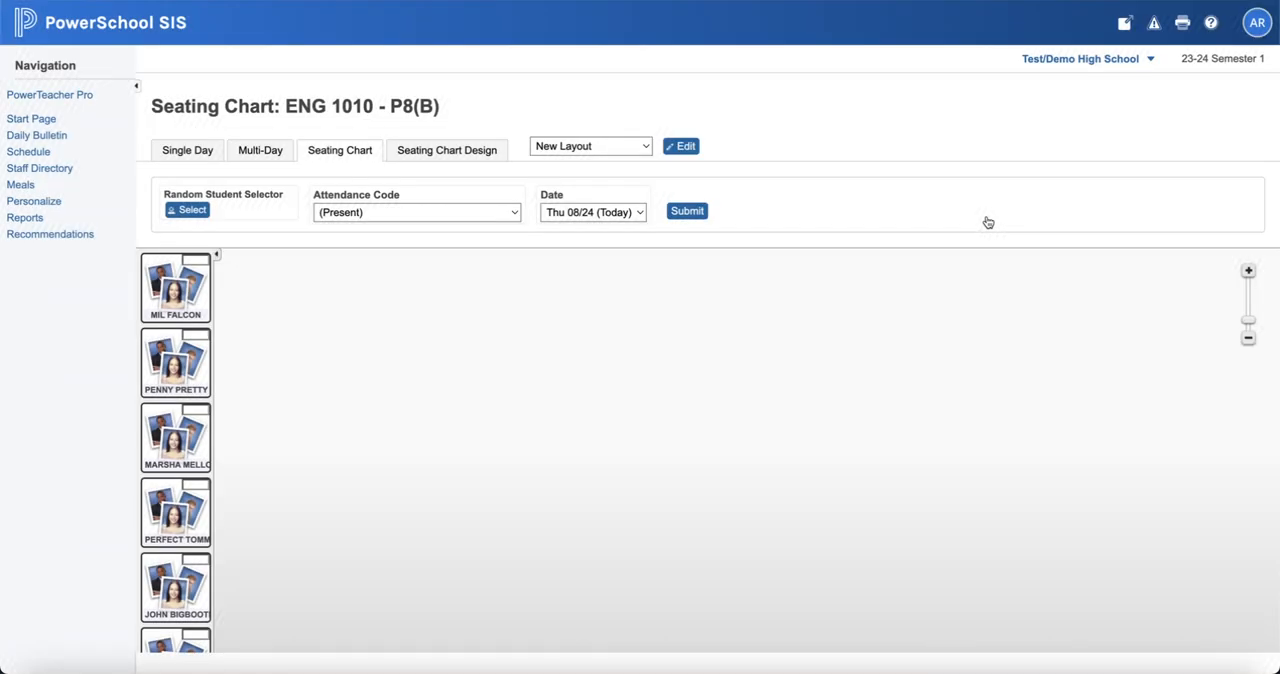
left_click(453, 157)
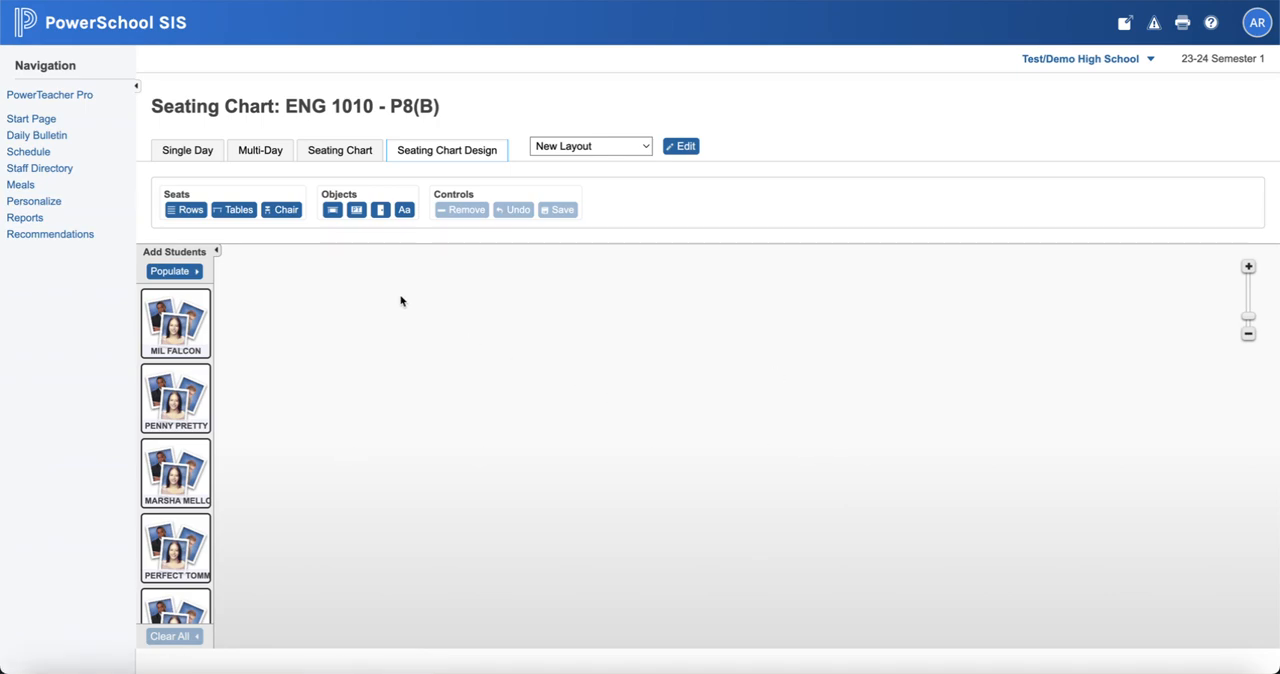
left_click(231, 210)
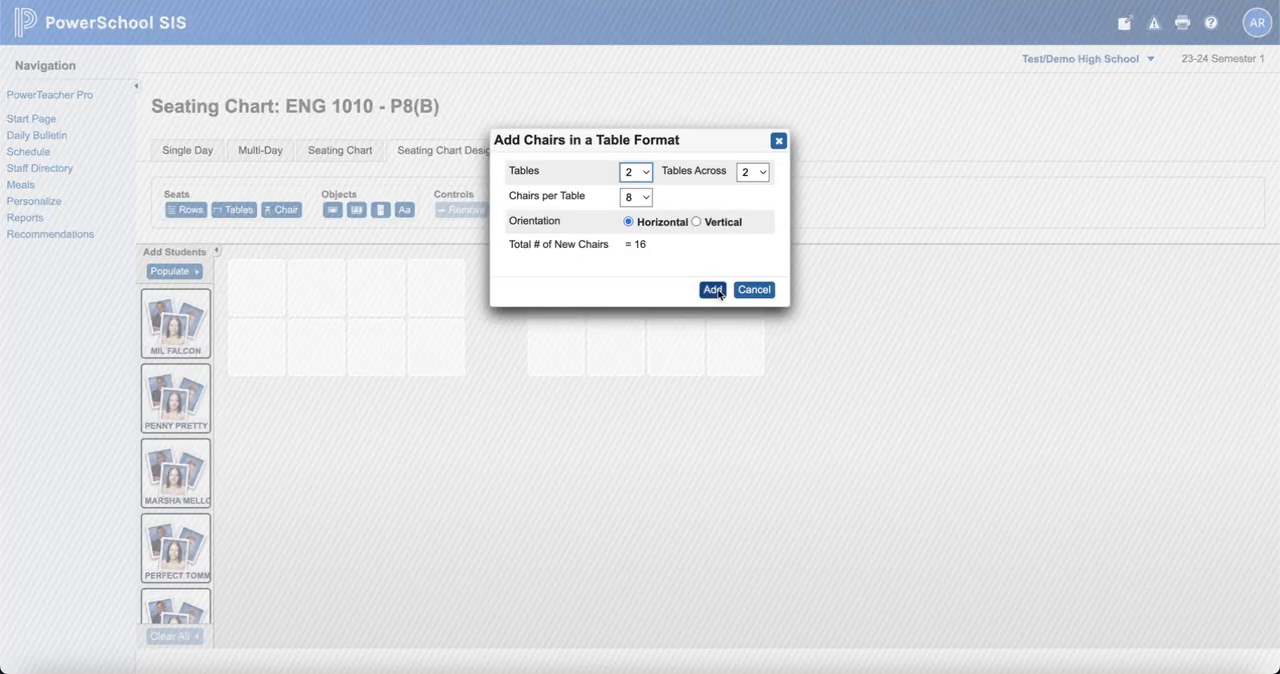
left_click(713, 289)
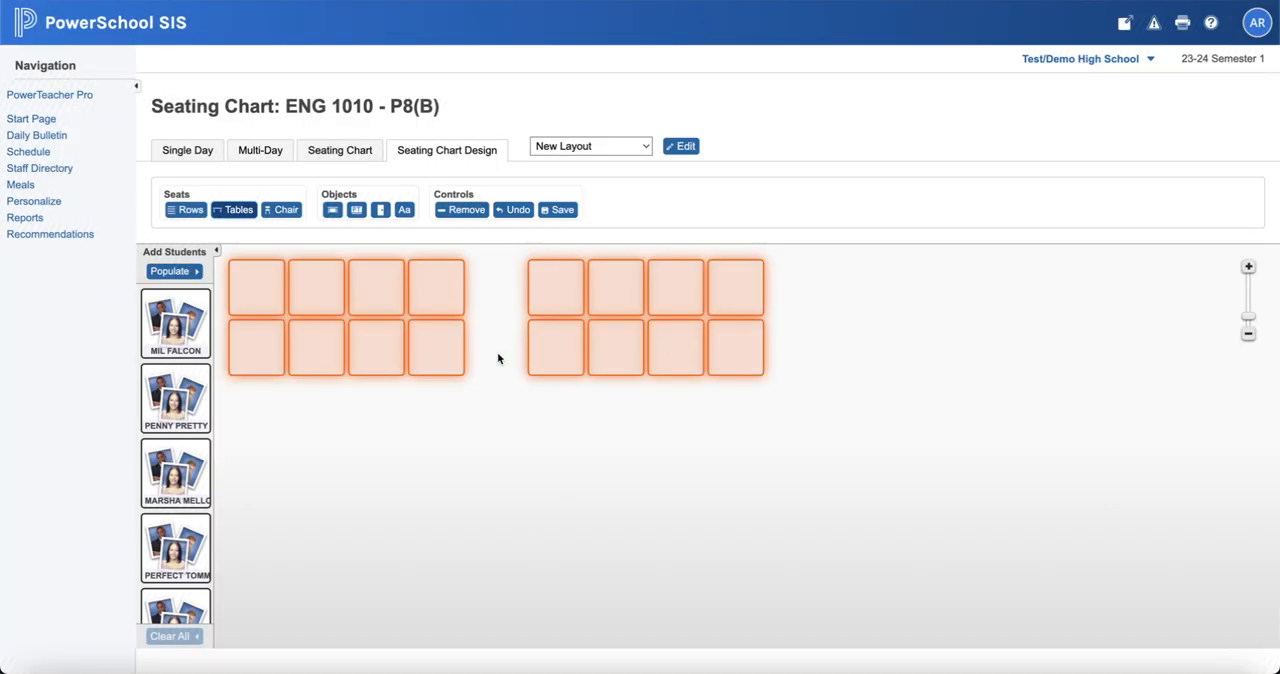
Step: Add a teacher's desk below the second table and a whiteboard in the space below and between the tables
left_click(331, 209)
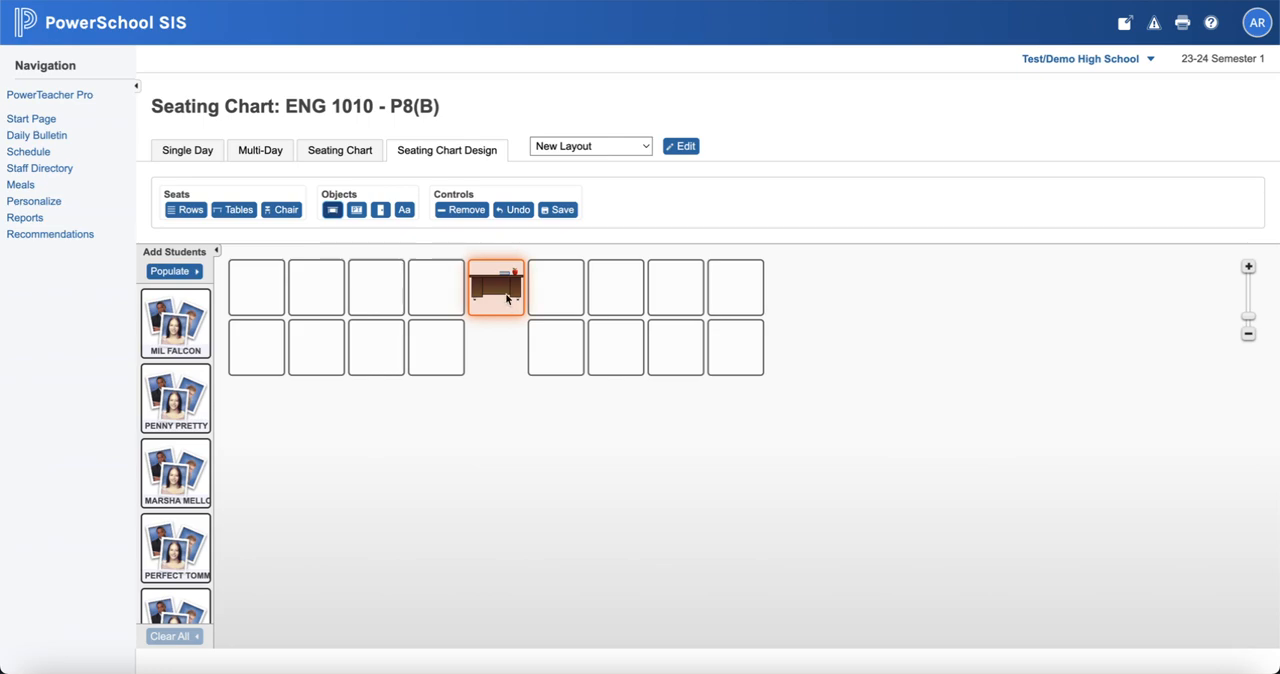
left_click_drag(494, 288, 612, 428)
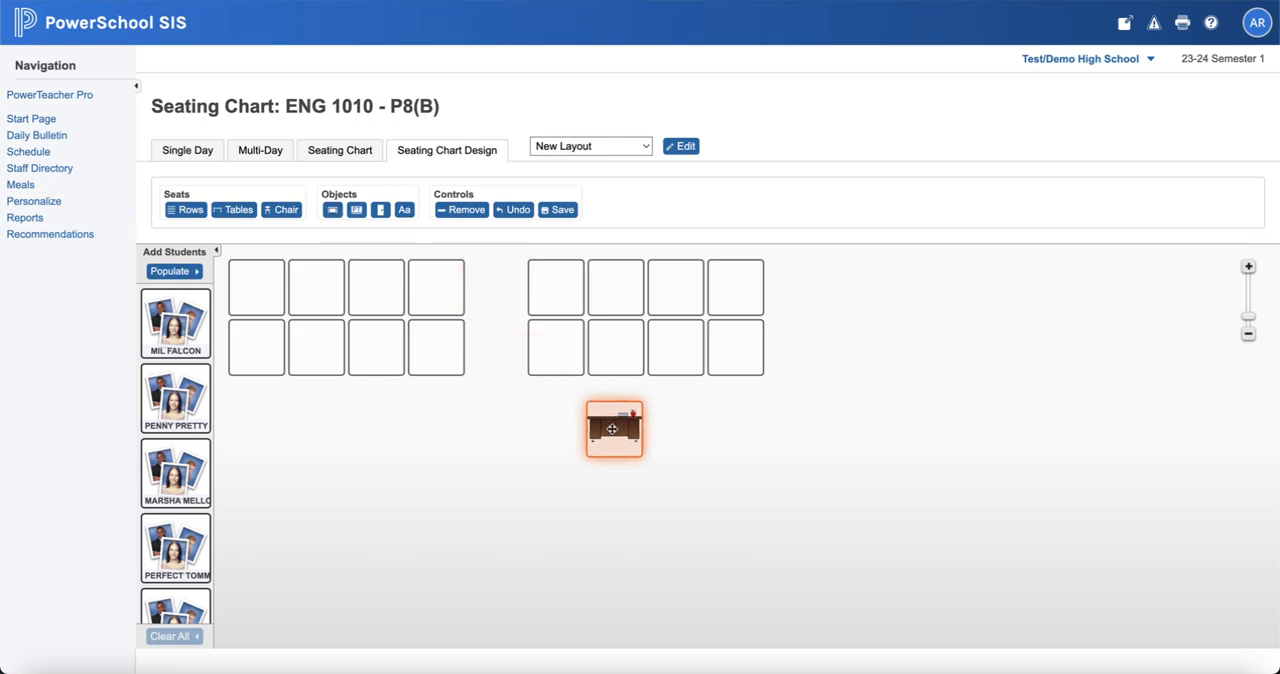
left_click(357, 210)
left_click_drag(492, 298, 503, 468)
Step: Add a door and place it beside the upper row of the second table
left_click(380, 211)
left_click(828, 330)
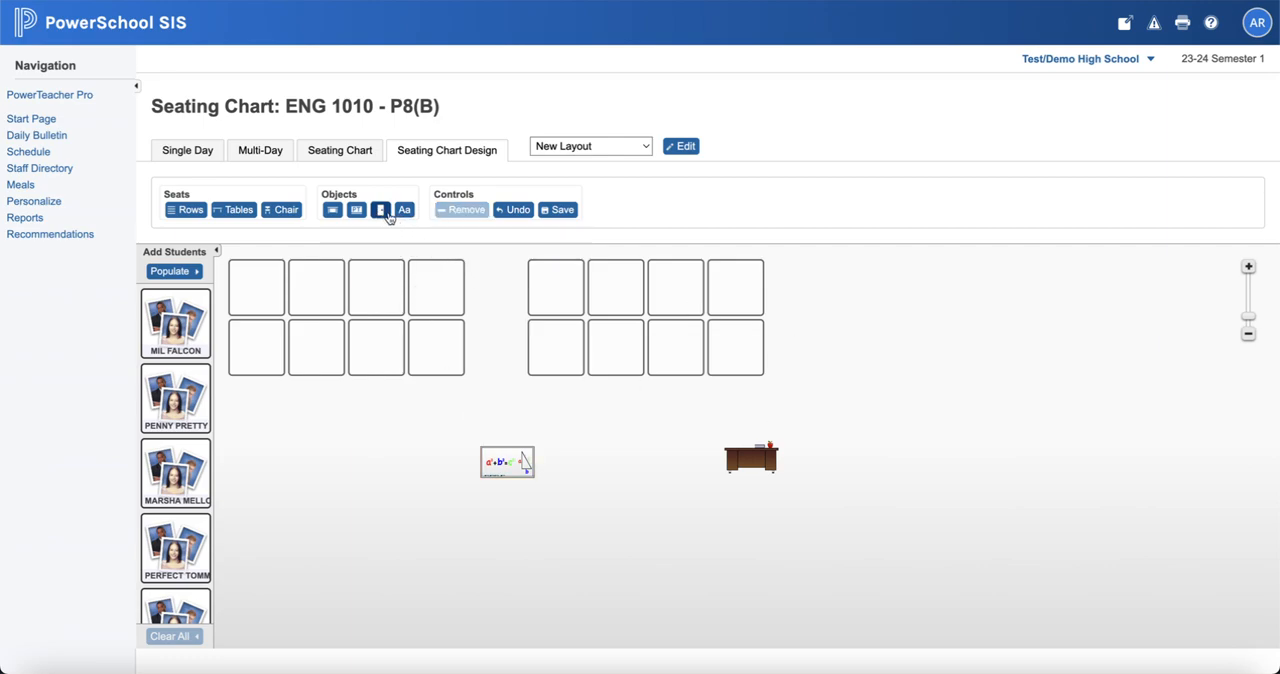
left_click(381, 211)
left_click_drag(496, 290, 878, 294)
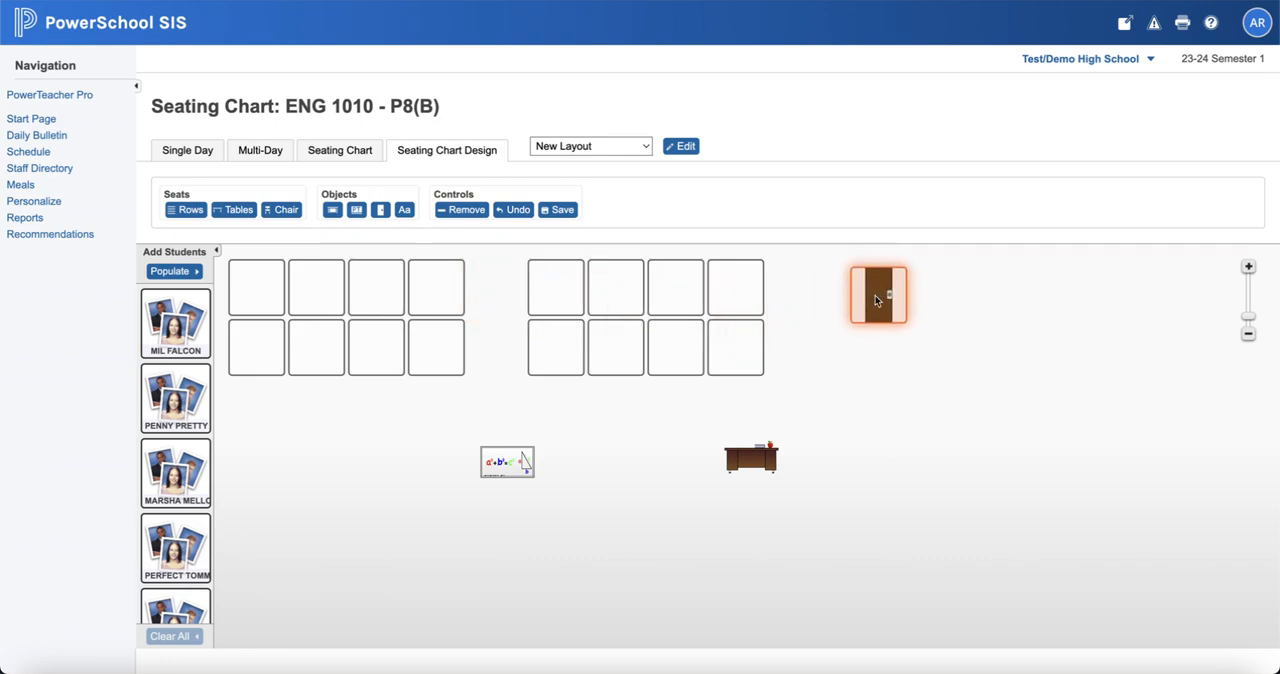
Step: Move the lower chair row of each table down to separate it from the upper row
left_click(521, 405)
left_click_drag(521, 376, 743, 387)
left_click_drag(257, 411, 432, 391)
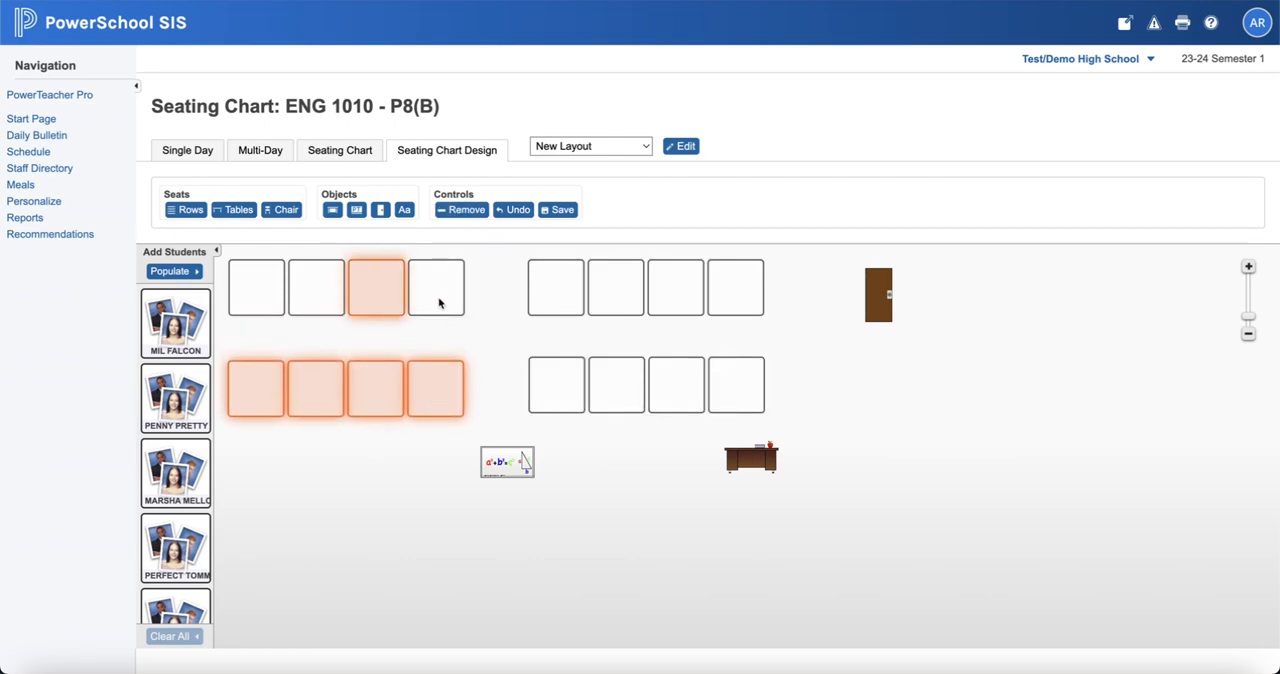
Step: Move the last two upper-row chairs of each table into a pair below it, and shift the whiteboard down between the two pairs
left_click(400, 480)
left_click_drag(400, 286, 319, 504)
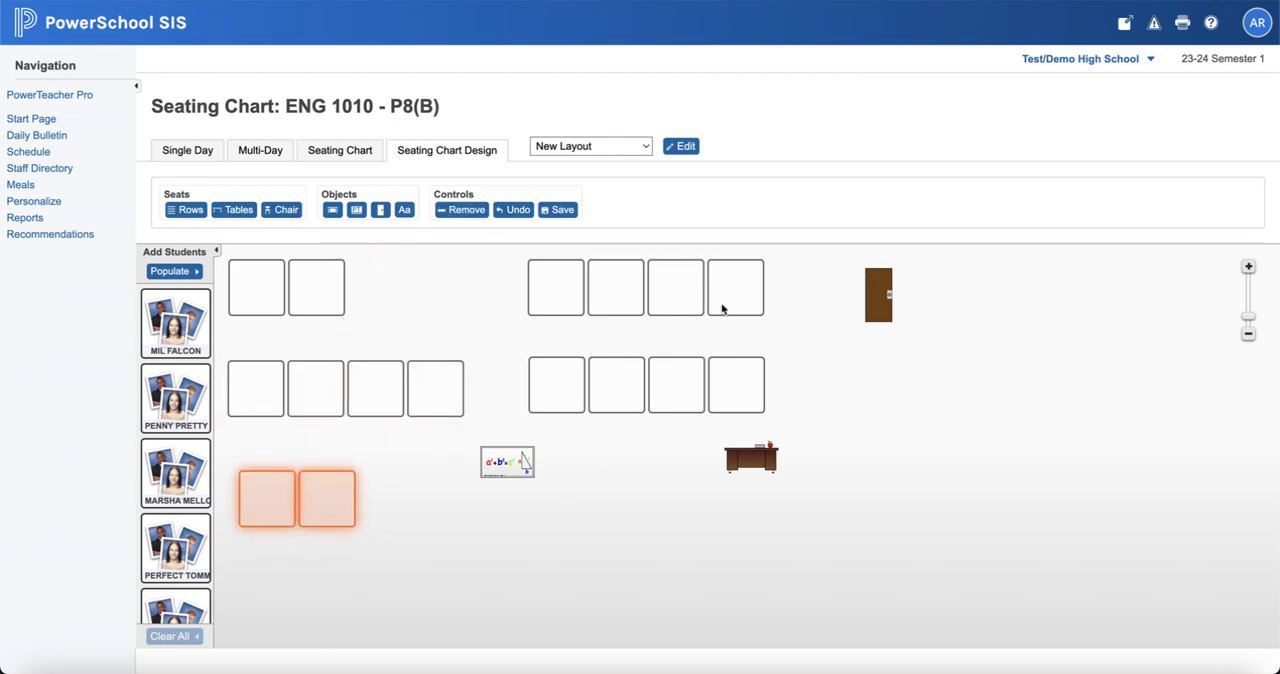
left_click(676, 287)
left_click(740, 290)
mouse_move(740, 290)
left_mouse_down()
mouse_move(740, 431)
mouse_move(767, 485)
mouse_move(744, 287)
left_mouse_up()
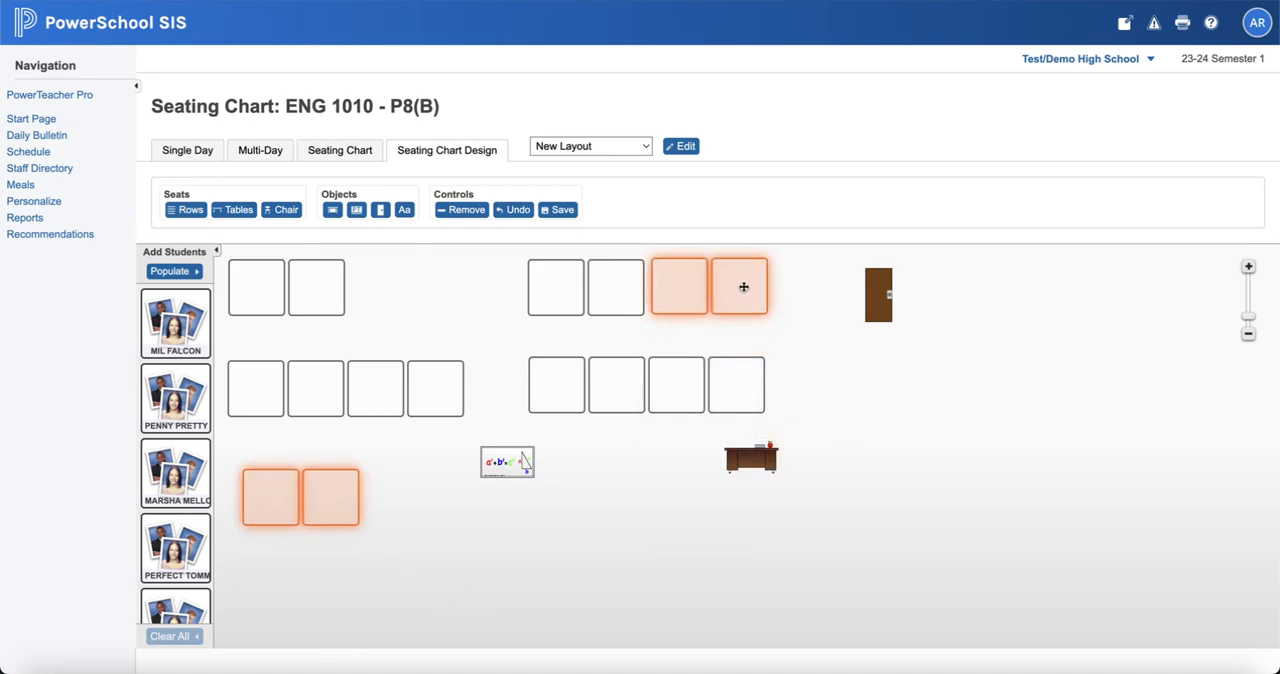
left_click(442, 576)
left_click(685, 294)
left_click(746, 289)
left_click_drag(746, 289, 683, 529)
left_click(895, 560)
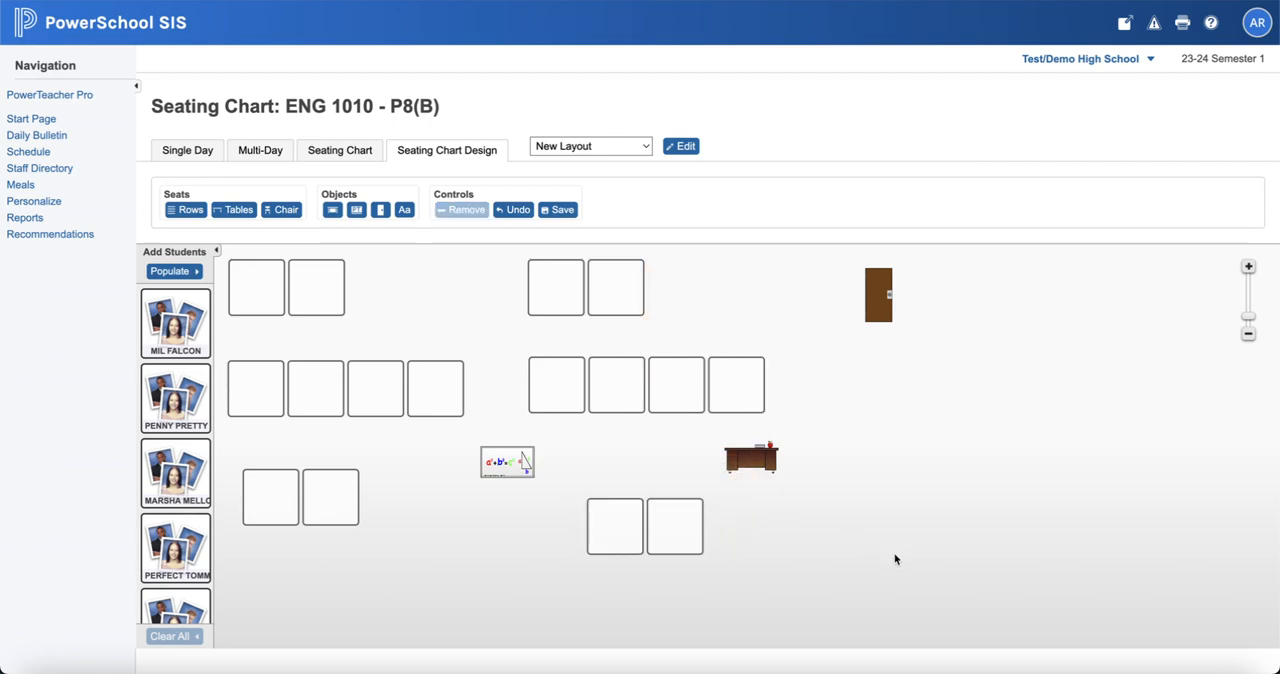
left_click_drag(512, 459, 492, 553)
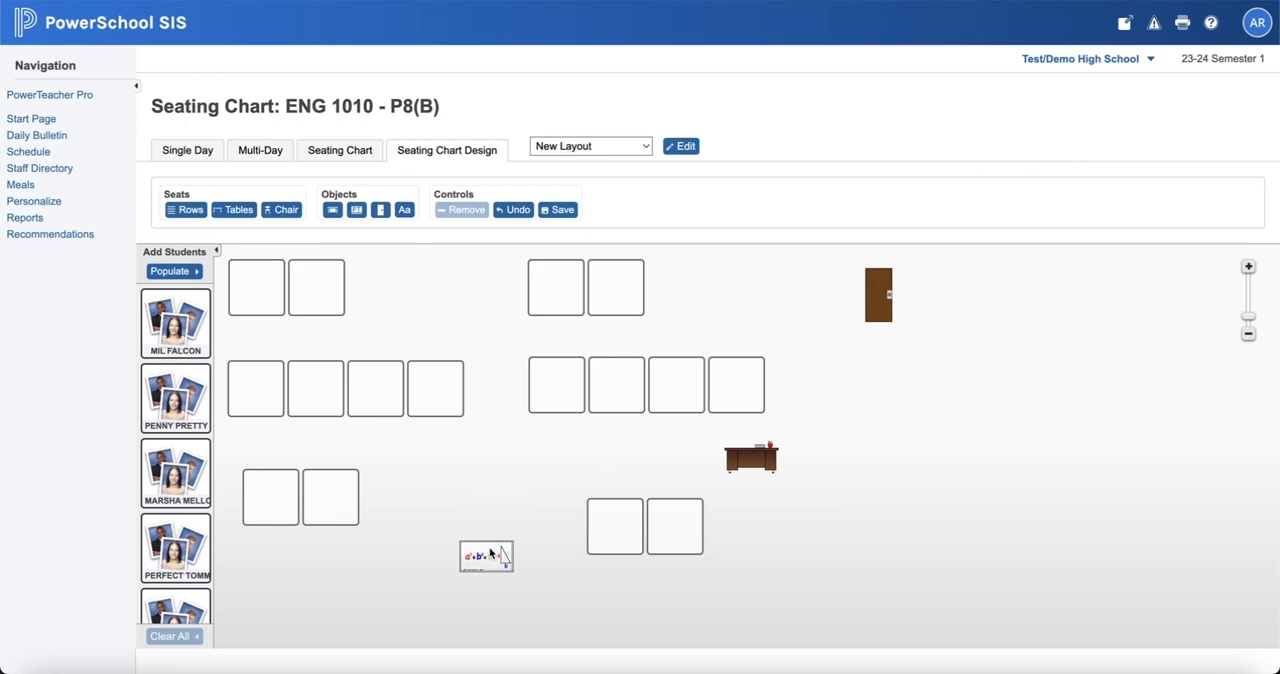
Step: Populate the seats with students in random order, starting from the top left
left_click(172, 271)
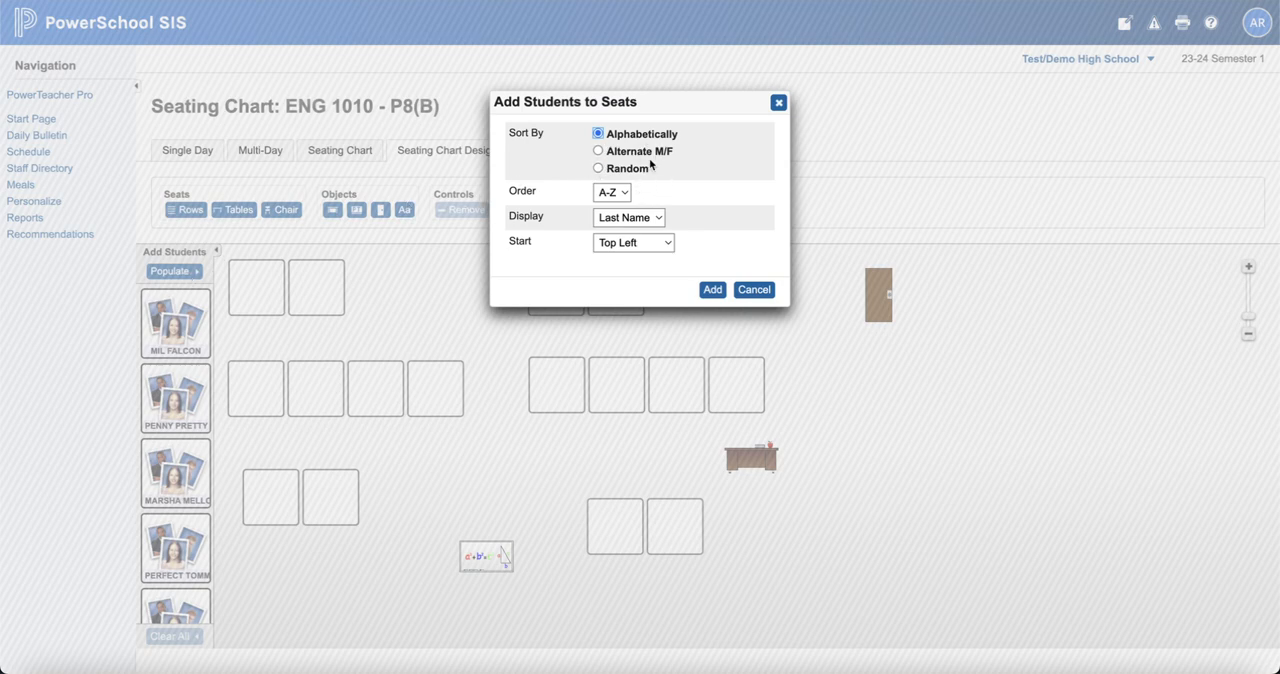
left_click(598, 169)
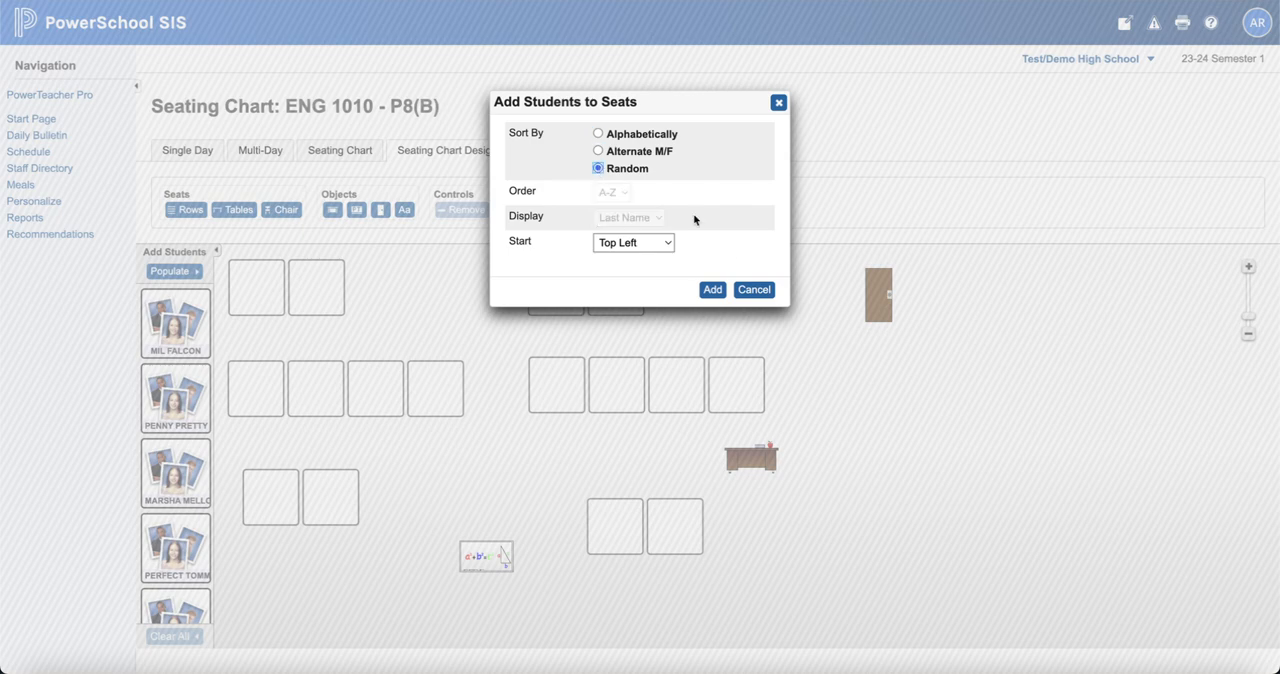
left_click(712, 290)
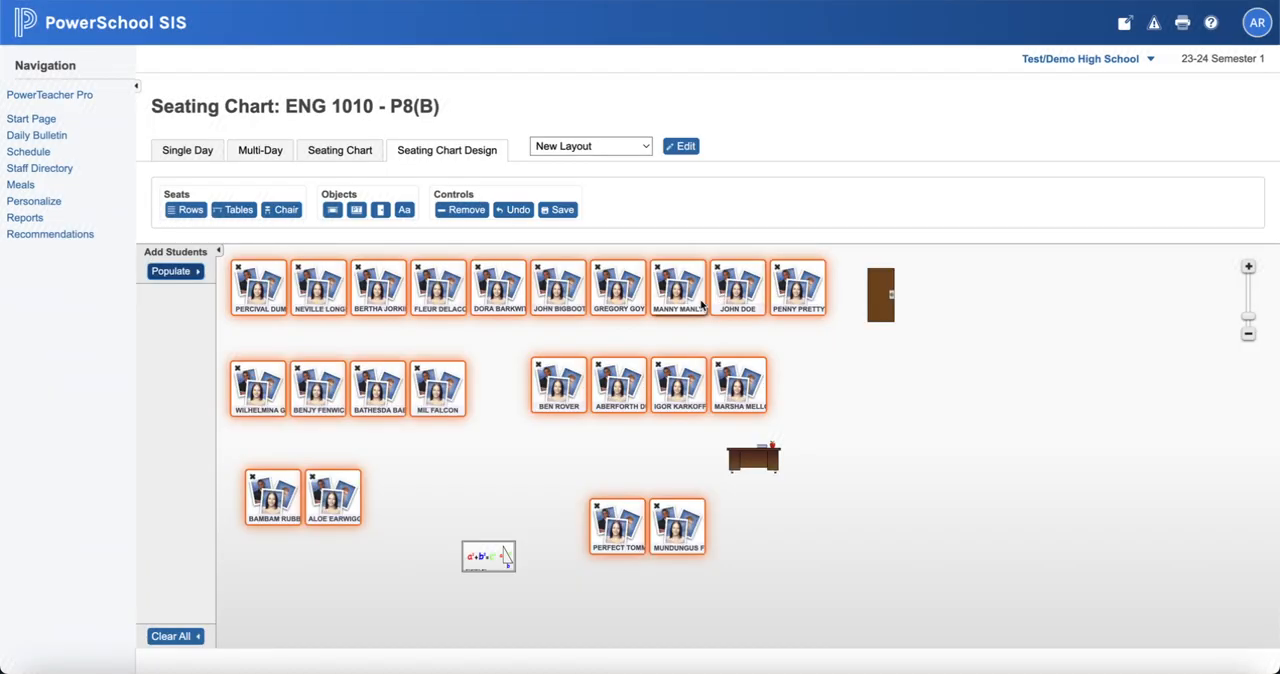
left_click(468, 500)
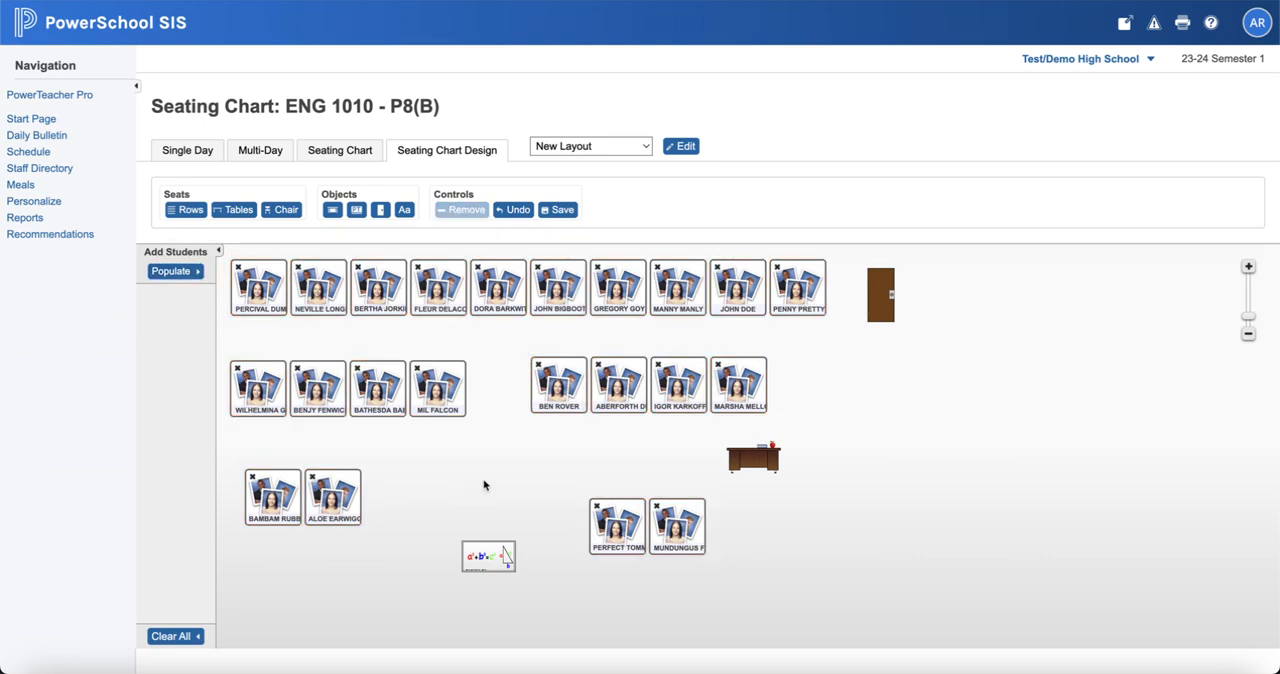
left_click(354, 503)
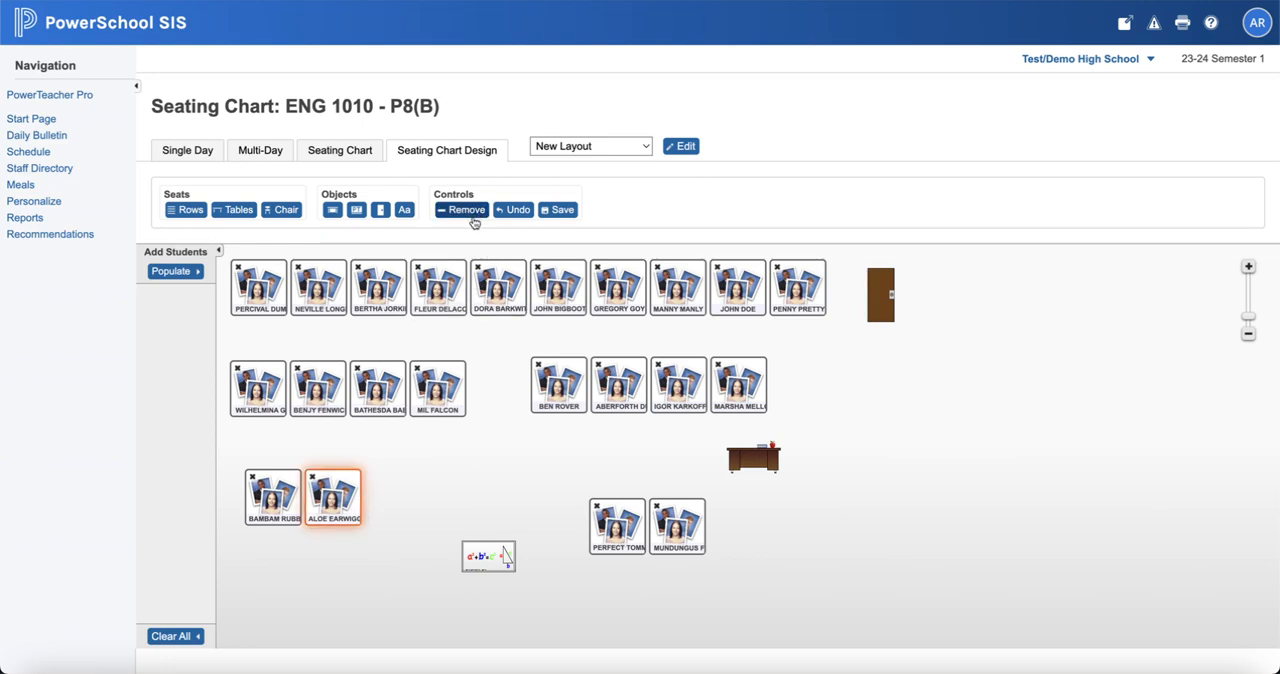
left_click(281, 500)
left_click(278, 375)
left_click(502, 502)
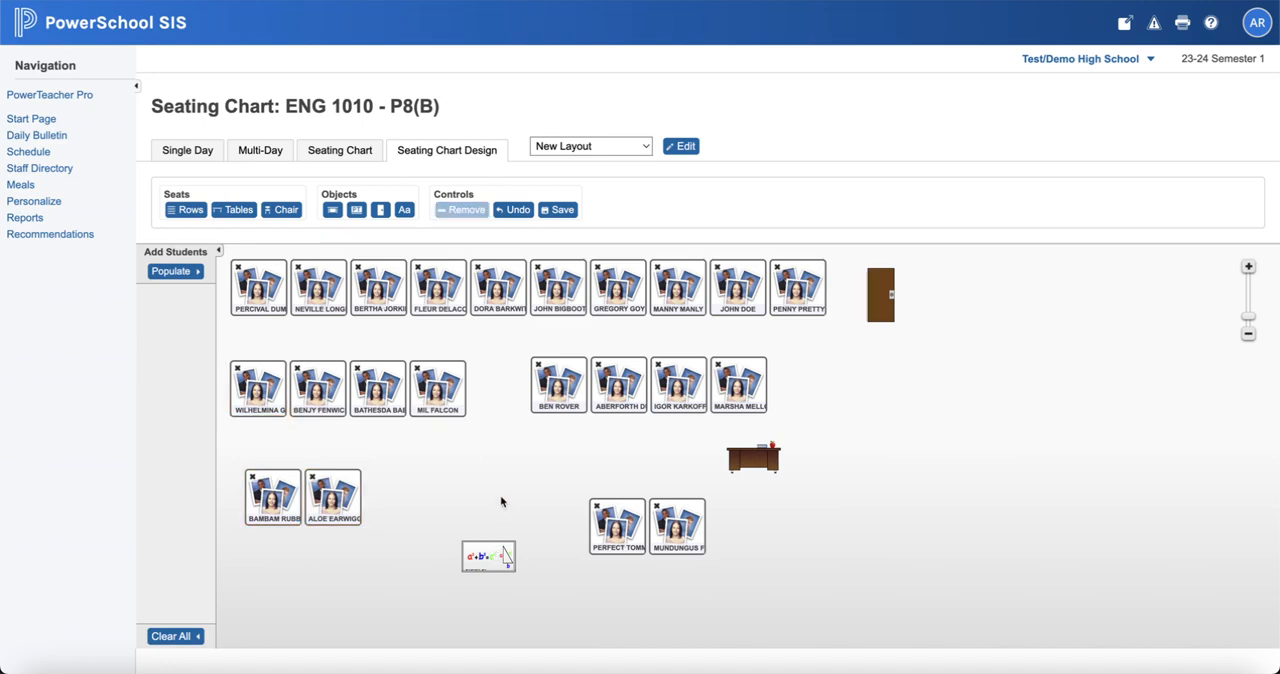
Step: Save the seating arrangement in the current layout, New Layout
left_click(646, 148)
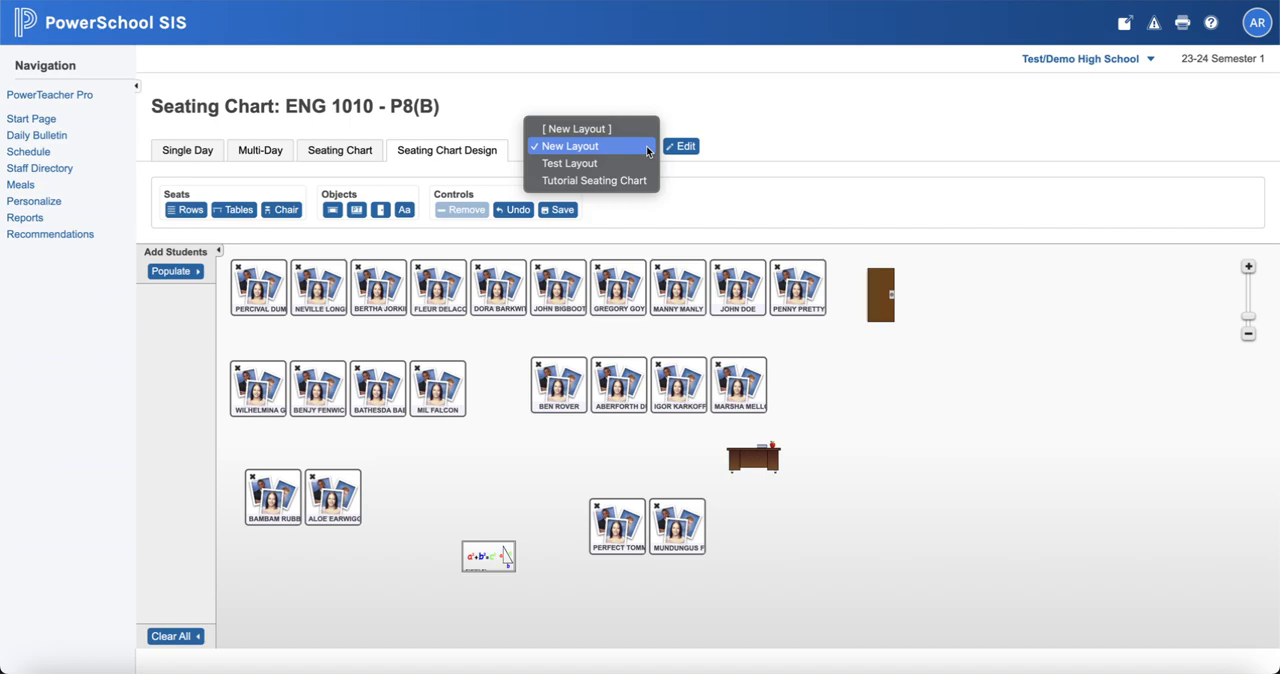
left_click(714, 188)
left_click(560, 210)
Step: Create a new layout from scratch named Partners
left_click(628, 148)
left_click(628, 129)
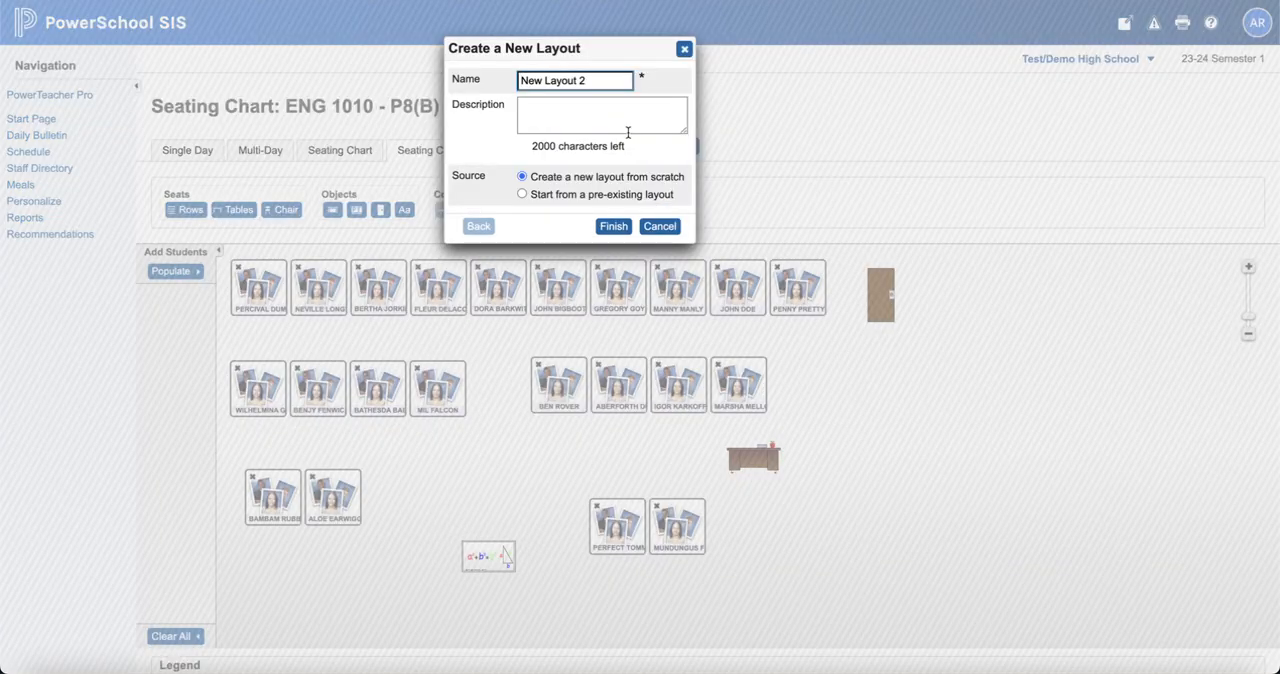
left_click_drag(591, 80, 494, 84)
type("Paetner")
left_click(613, 226)
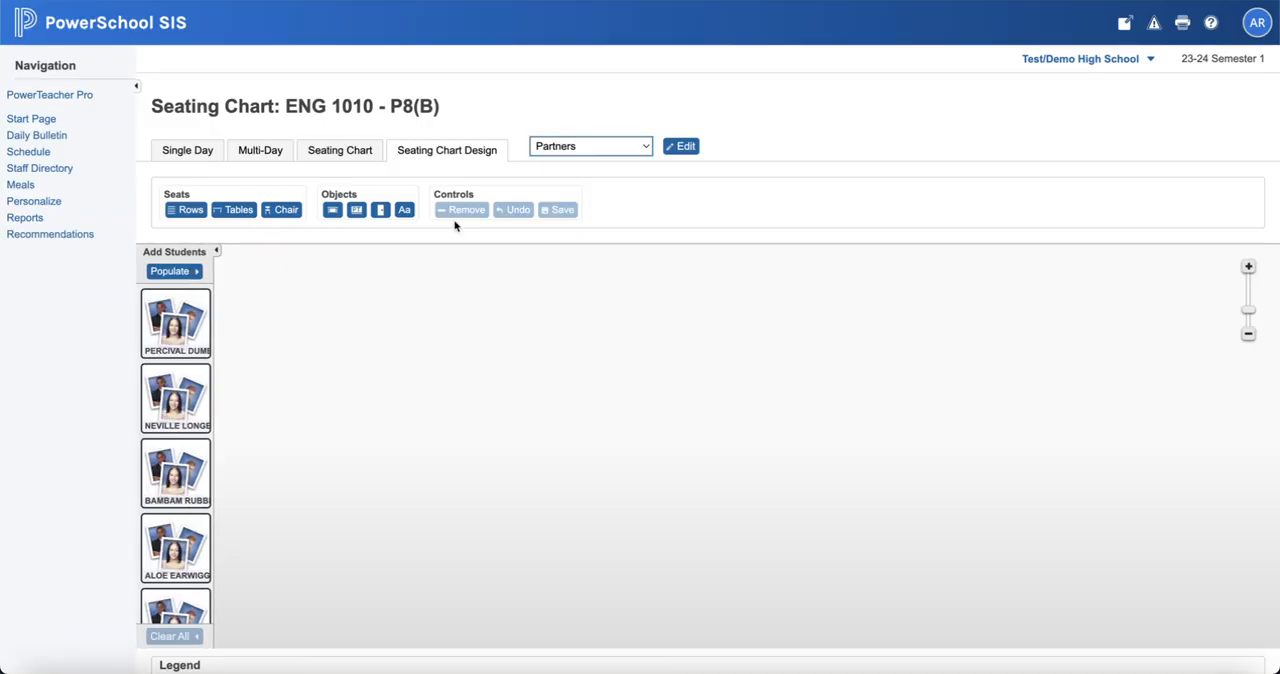
Step: Add six rows of chairs with two chairs per row to the Partners layout
left_click(203, 208)
left_click(703, 197)
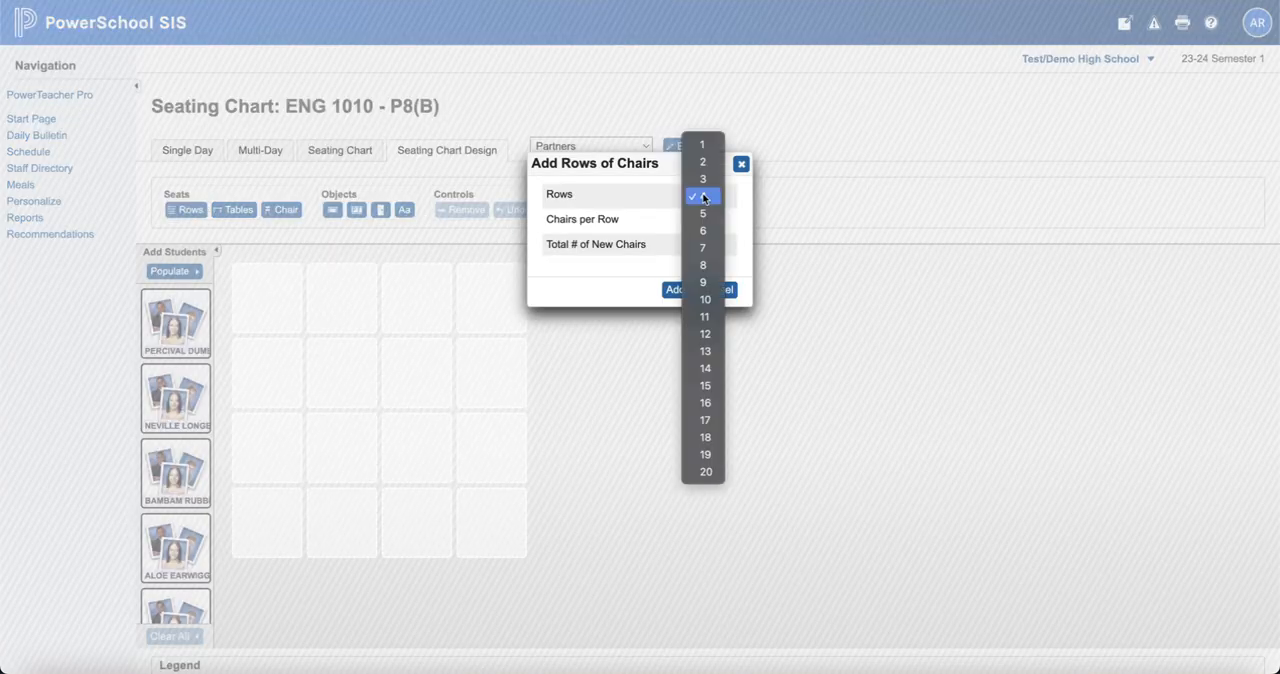
left_click(703, 197)
left_click(704, 197)
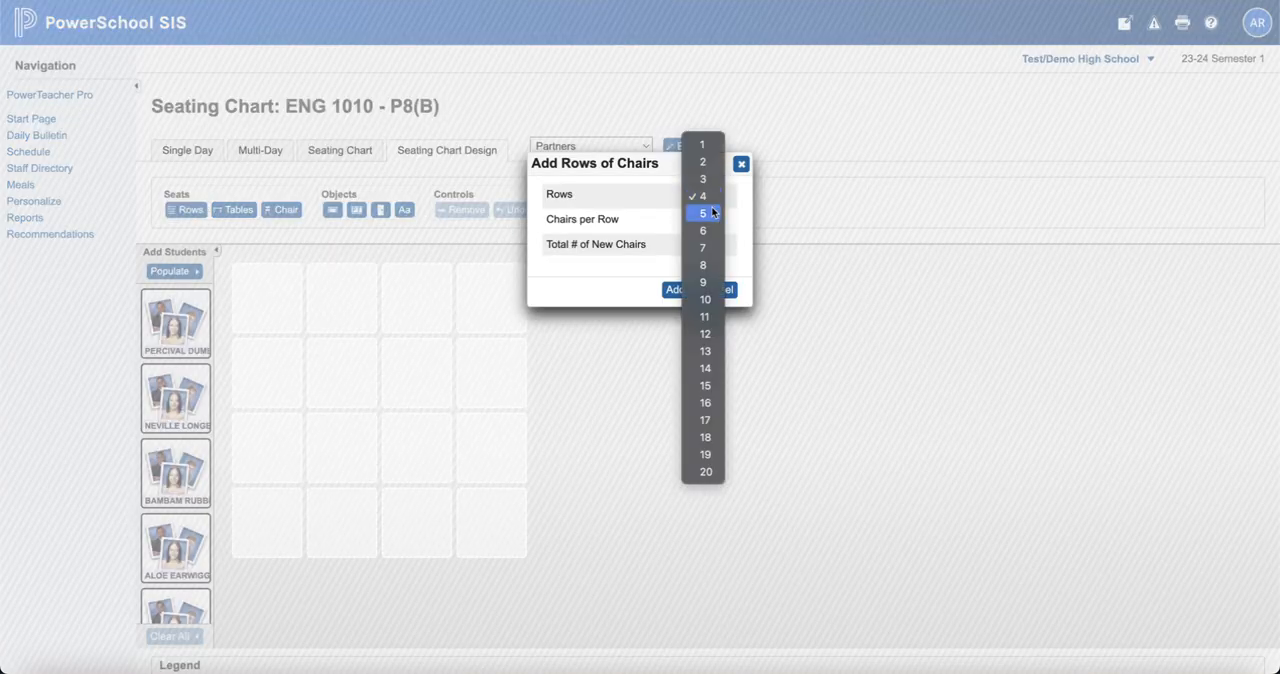
left_click(704, 230)
left_click(708, 221)
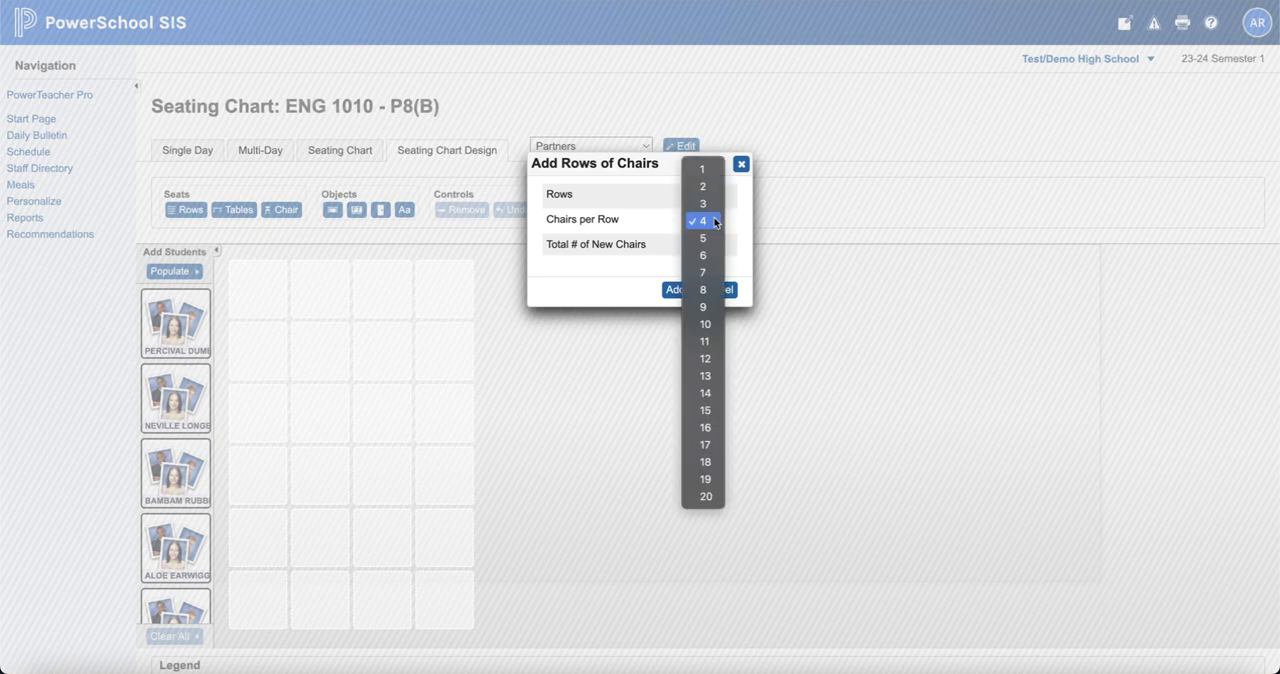
left_click(704, 186)
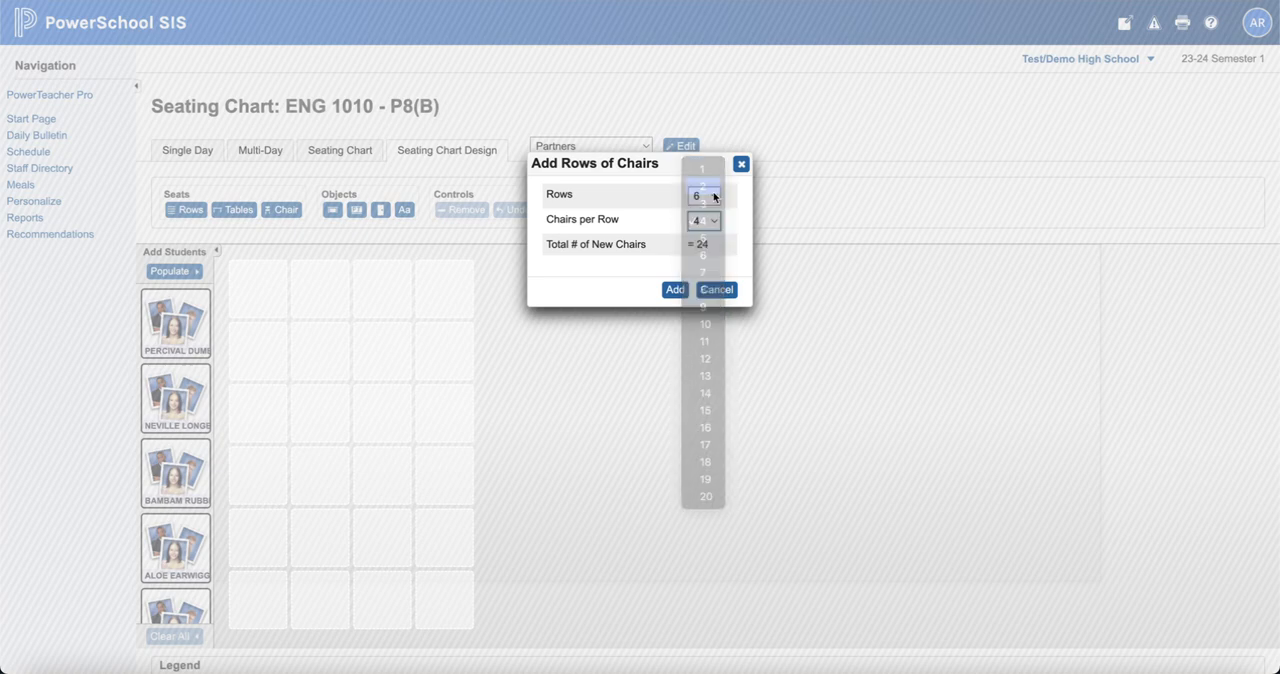
left_click(675, 289)
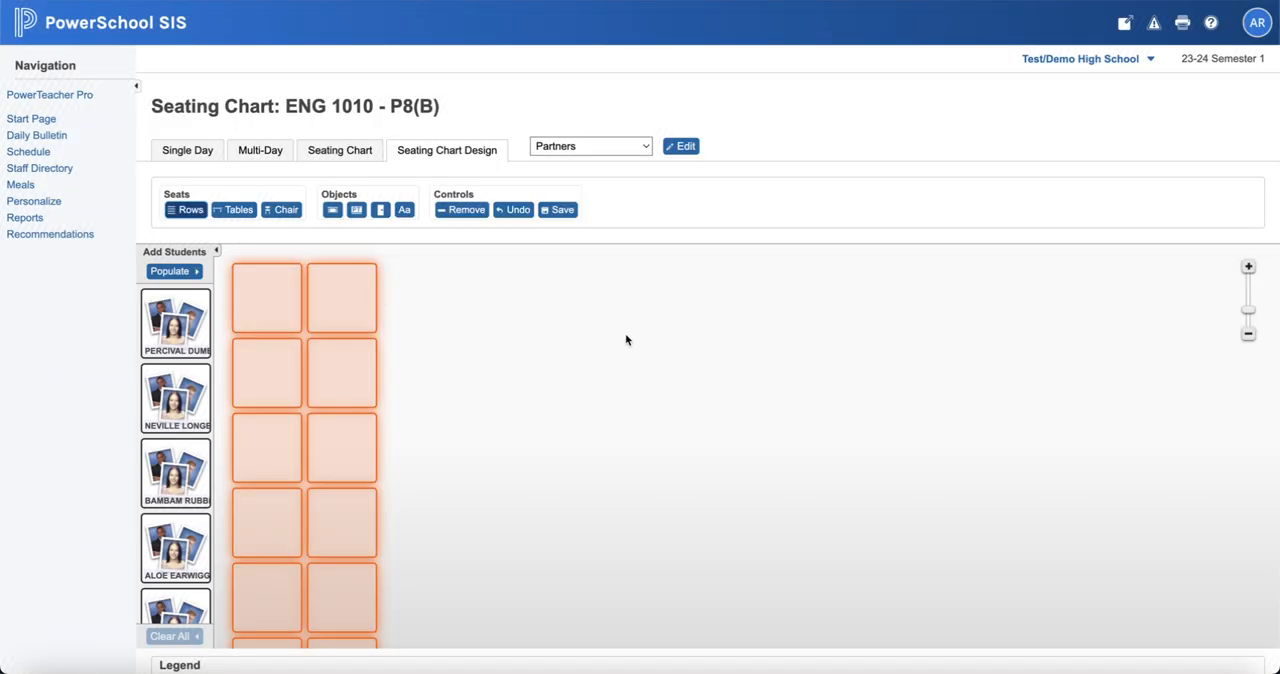
Step: Populate the seats with students alphabetically by last name, A-Z, starting from the top left
left_click(196, 272)
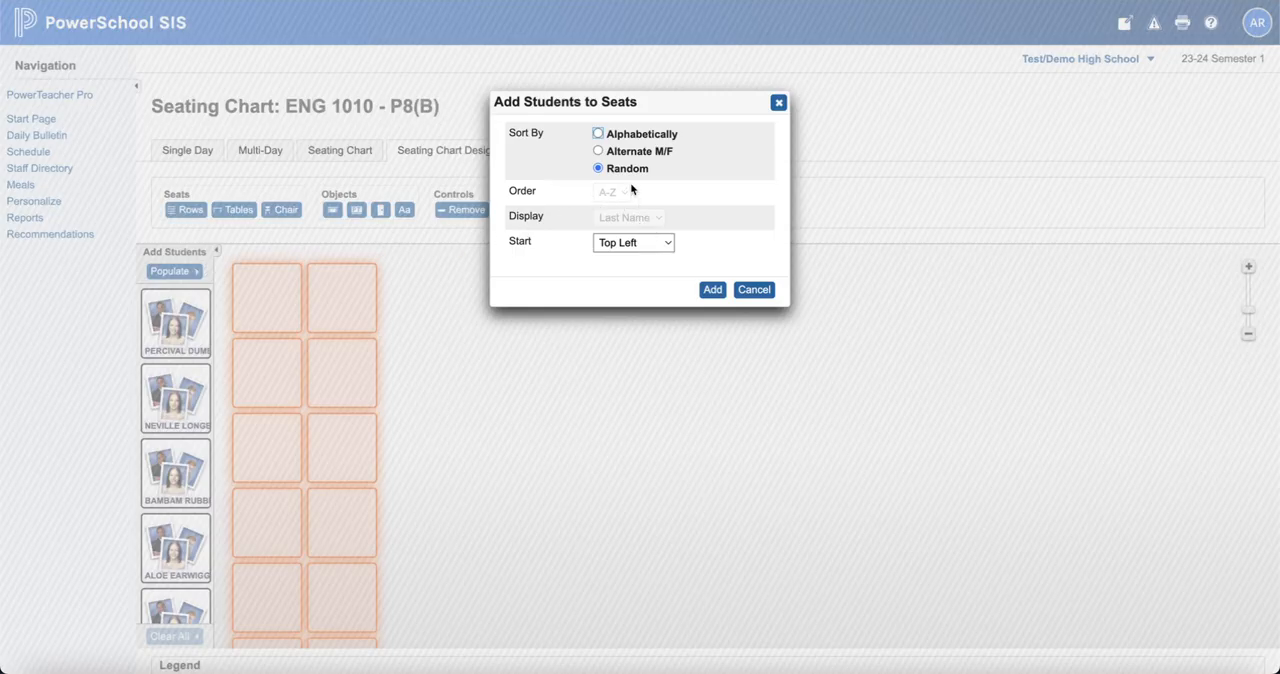
left_click(612, 138)
left_click(711, 289)
scroll(634, 417, "down", 2)
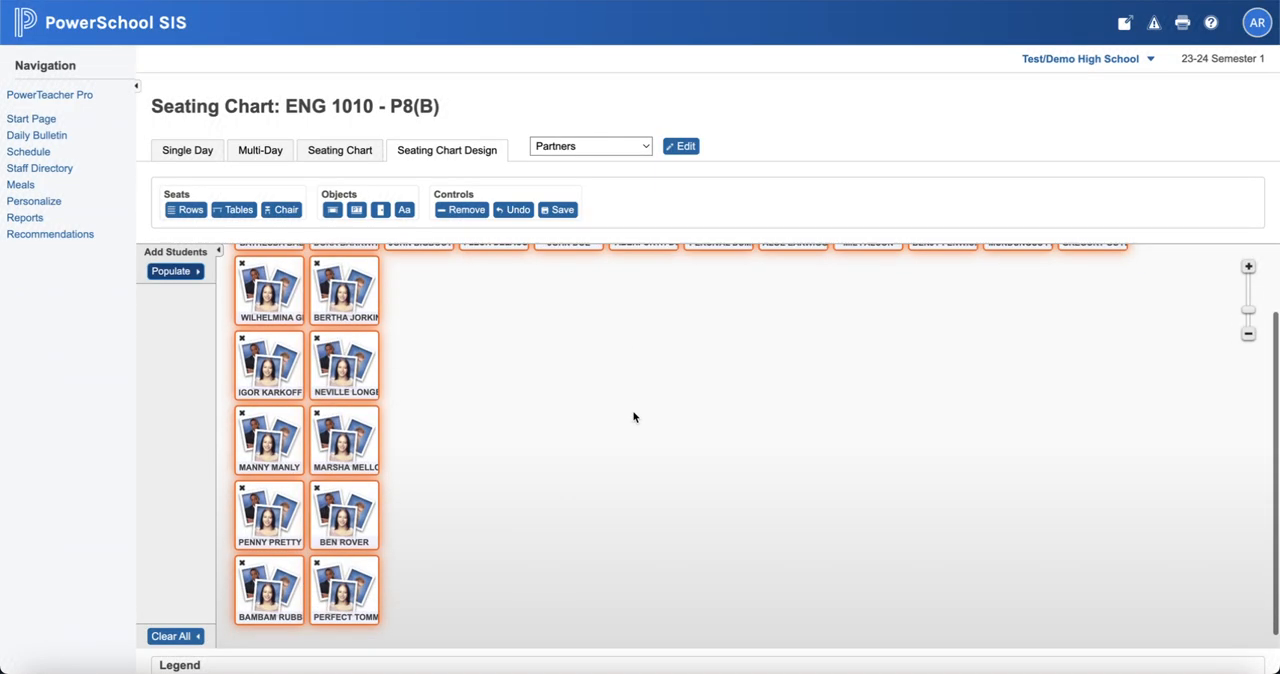
scroll(634, 417, "up", 2)
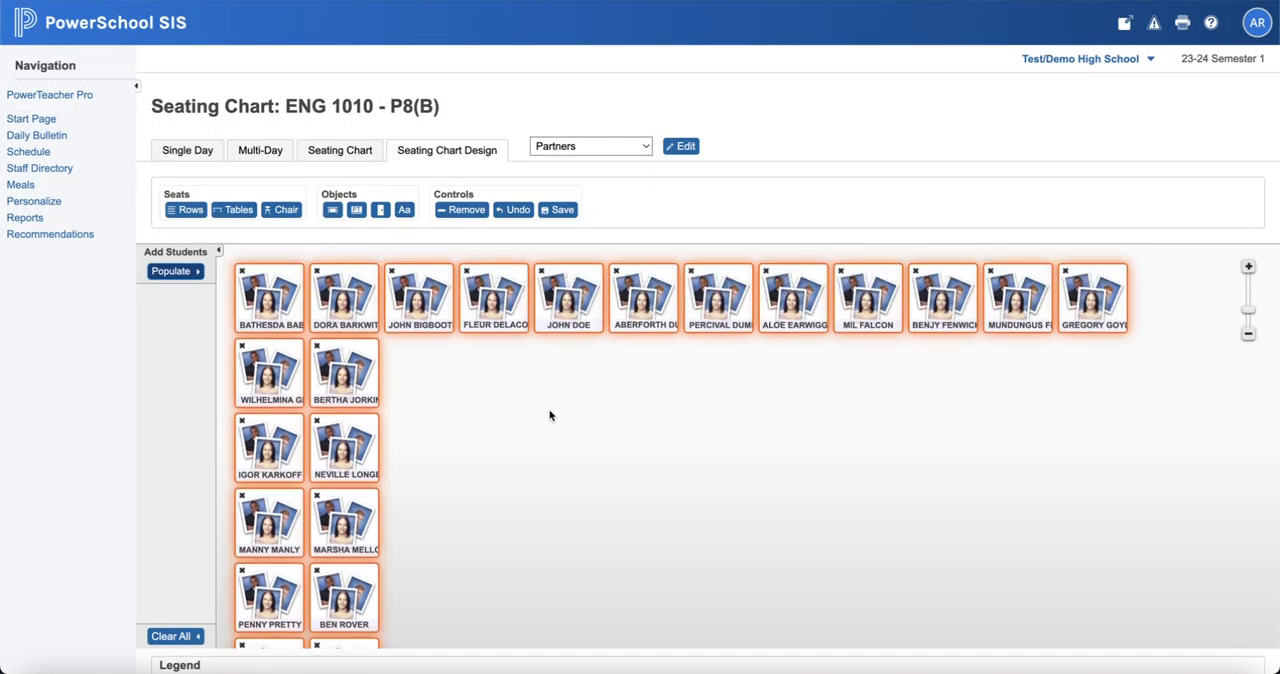
left_click(652, 428)
Step: Place the top row's last student under its third student, and shift the other eight extra students away from the third seat
left_click_drag(1097, 312, 424, 390)
left_click_drag(459, 471, 1094, 272)
left_click_drag(513, 315, 648, 315)
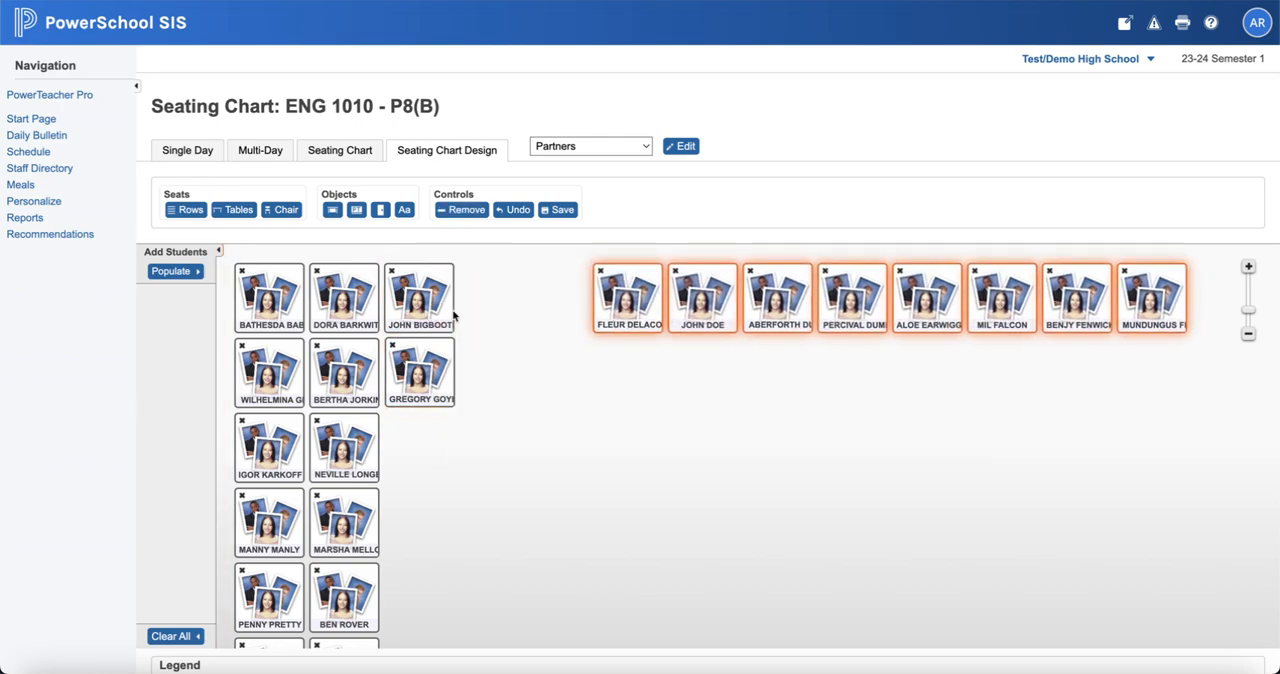
Step: Move the third-column pair away from the first two columns and seat the next two students beside them to form partner pairs
left_click(482, 328)
left_click_drag(469, 303, 497, 300)
left_click_drag(628, 300, 552, 305)
left_click_drag(695, 305, 549, 376)
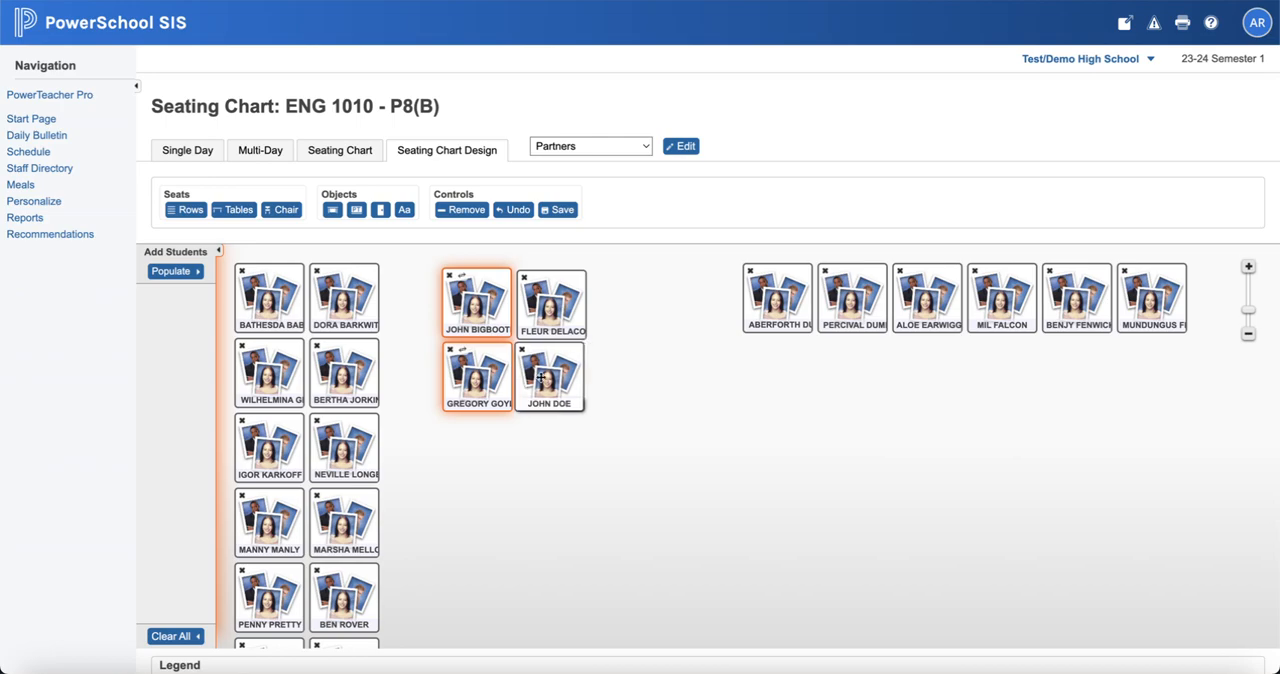
Step: Move the remaining six top-row students, two at a time, into three partner rows below the new pairs
left_click_drag(712, 394, 890, 256)
left_click_drag(852, 297, 549, 452)
left_click_drag(875, 370, 553, 530)
left_click_drag(980, 340, 1190, 258)
left_click_drag(1150, 307, 548, 610)
Step: Save the Partners layout and check the full seating arrangement
left_click(563, 210)
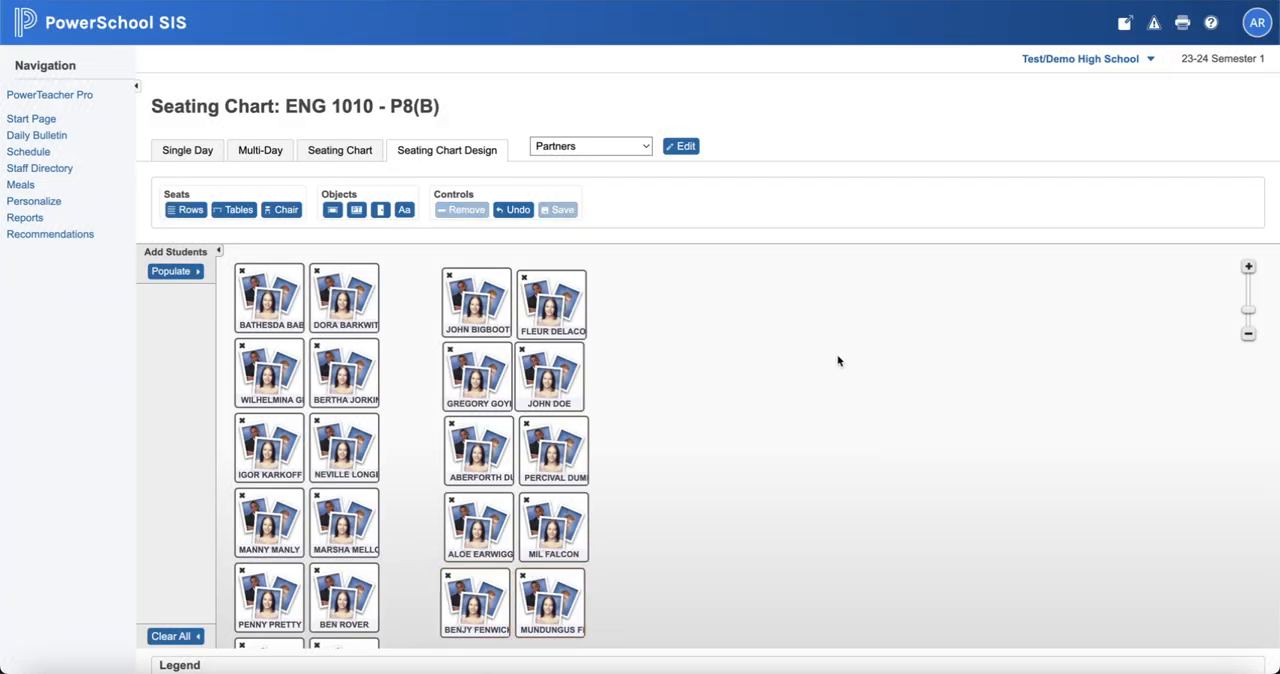
scroll(838, 361, "down", 3)
scroll(838, 361, "up", 2)
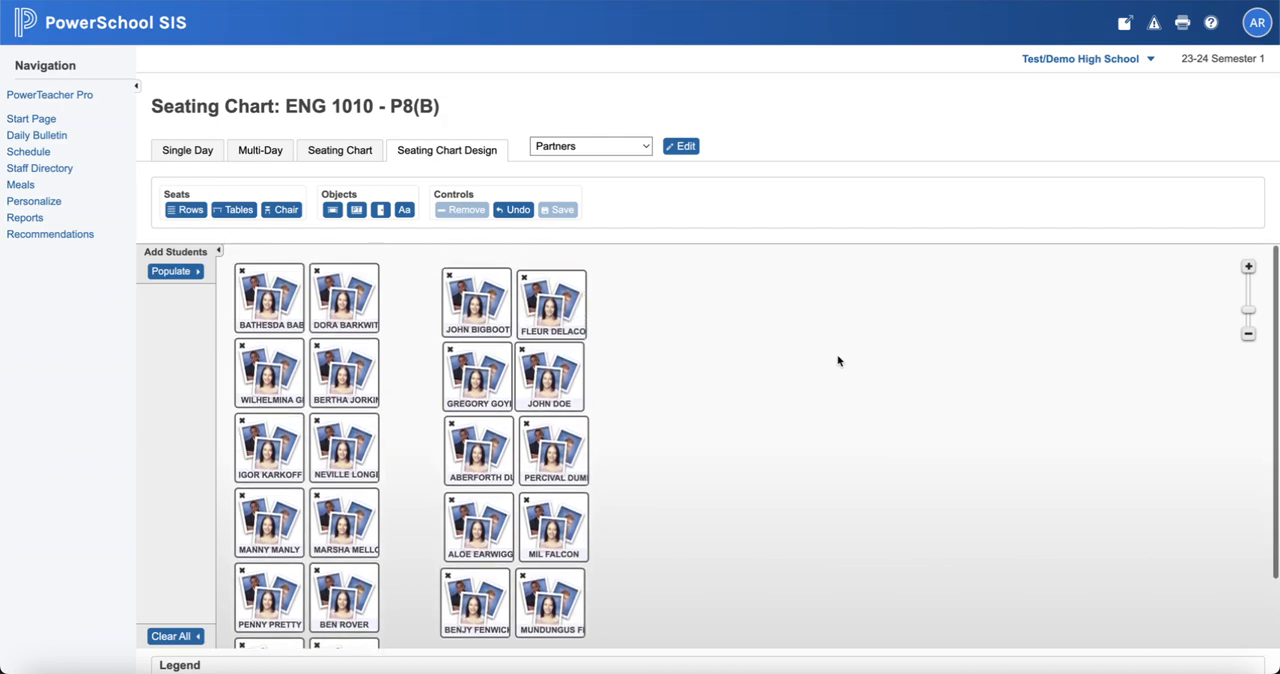
scroll(838, 361, "down", 1)
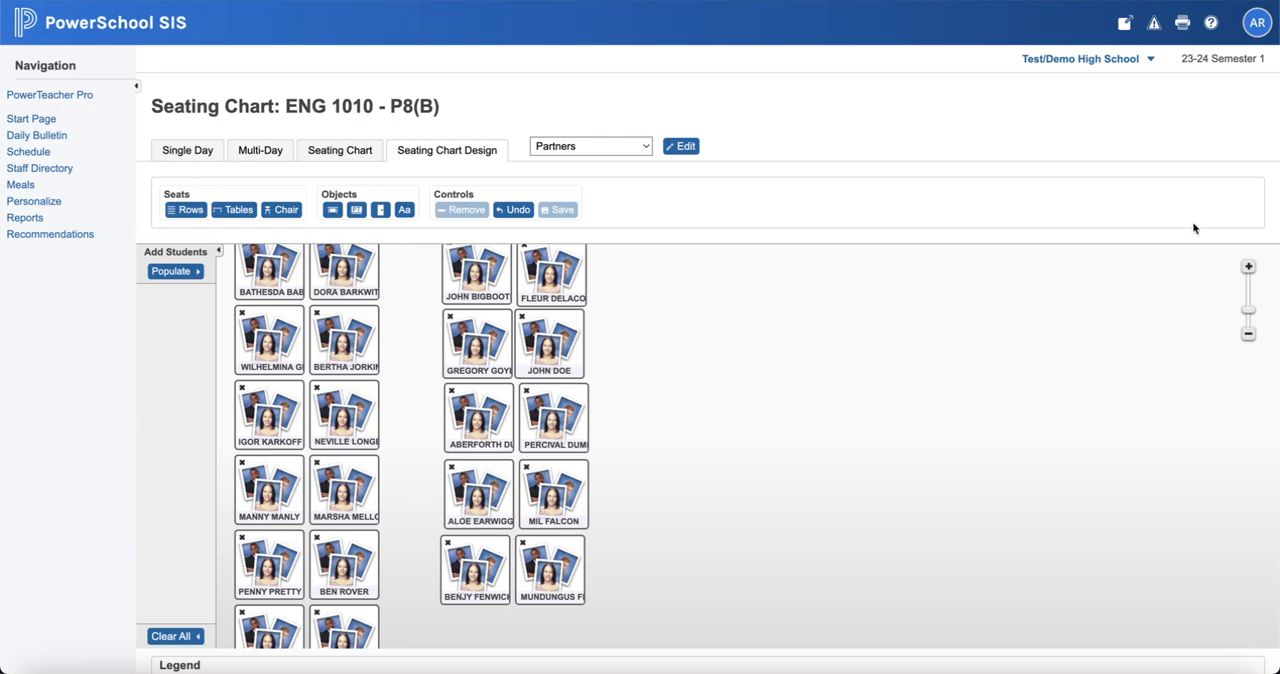
Step: Shrink the seating chart so all seats fit in view and preview the Partners layout's printout without printing it
mouse_move(1247, 310)
left_mouse_down()
mouse_move(1246, 292)
mouse_move(1244, 325)
left_mouse_up()
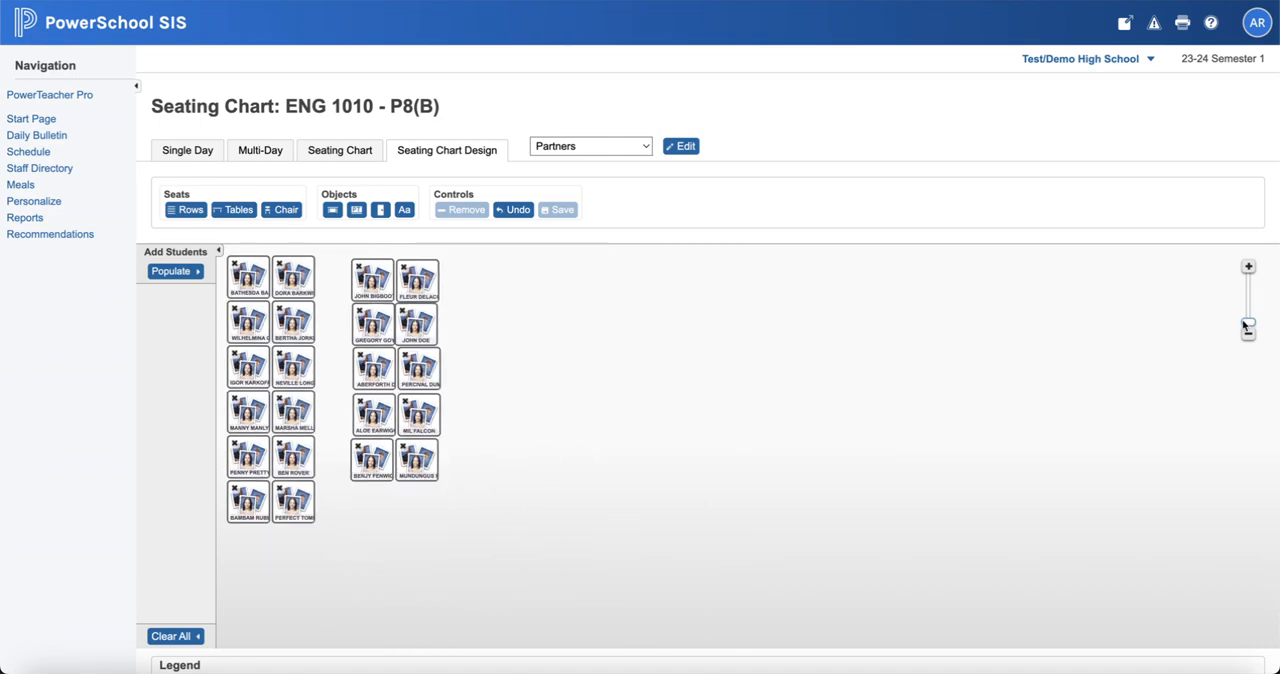
left_click(1175, 28)
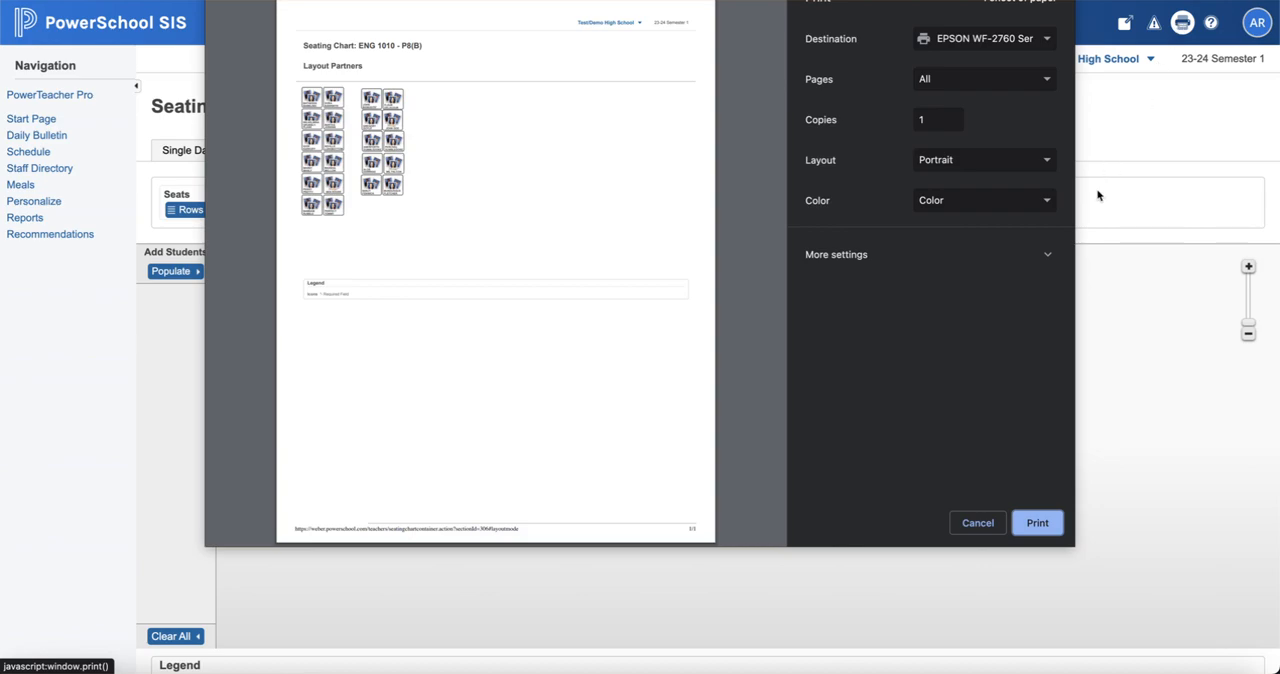
left_click(978, 523)
Step: Enlarge the seating chart beyond its original size and preview the printout again, leaving without printing
left_click_drag(1248, 325, 1254, 305)
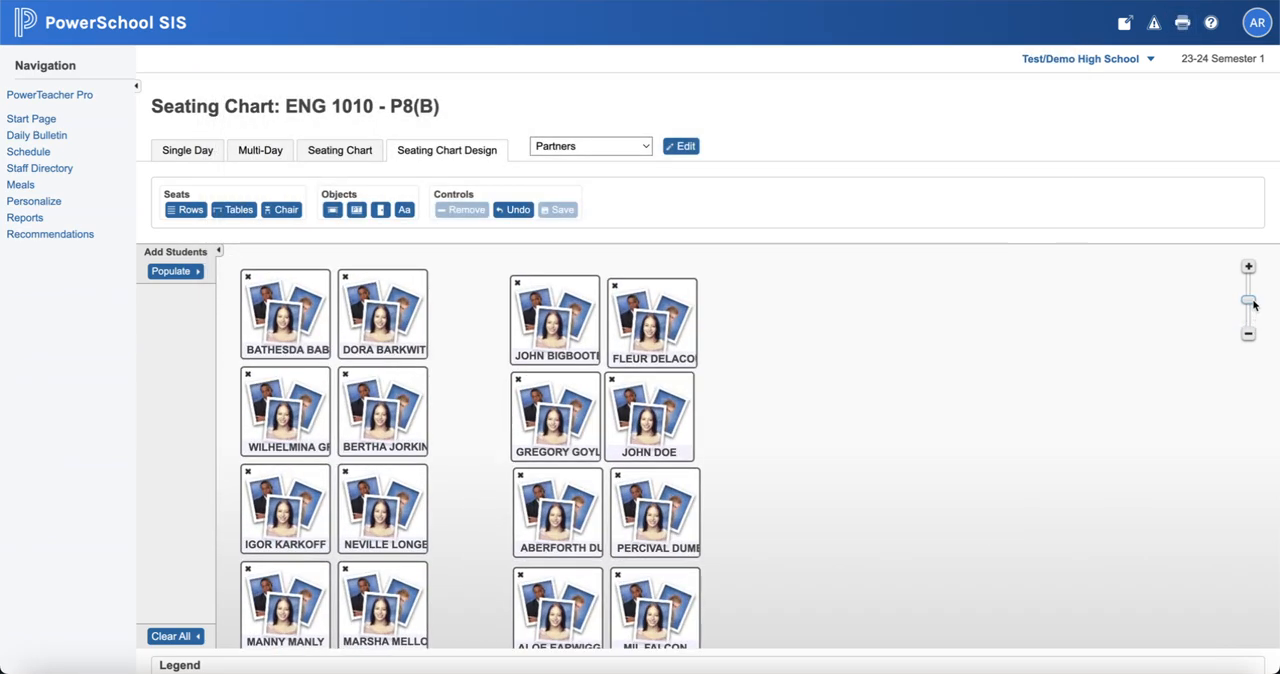
left_click(1183, 24)
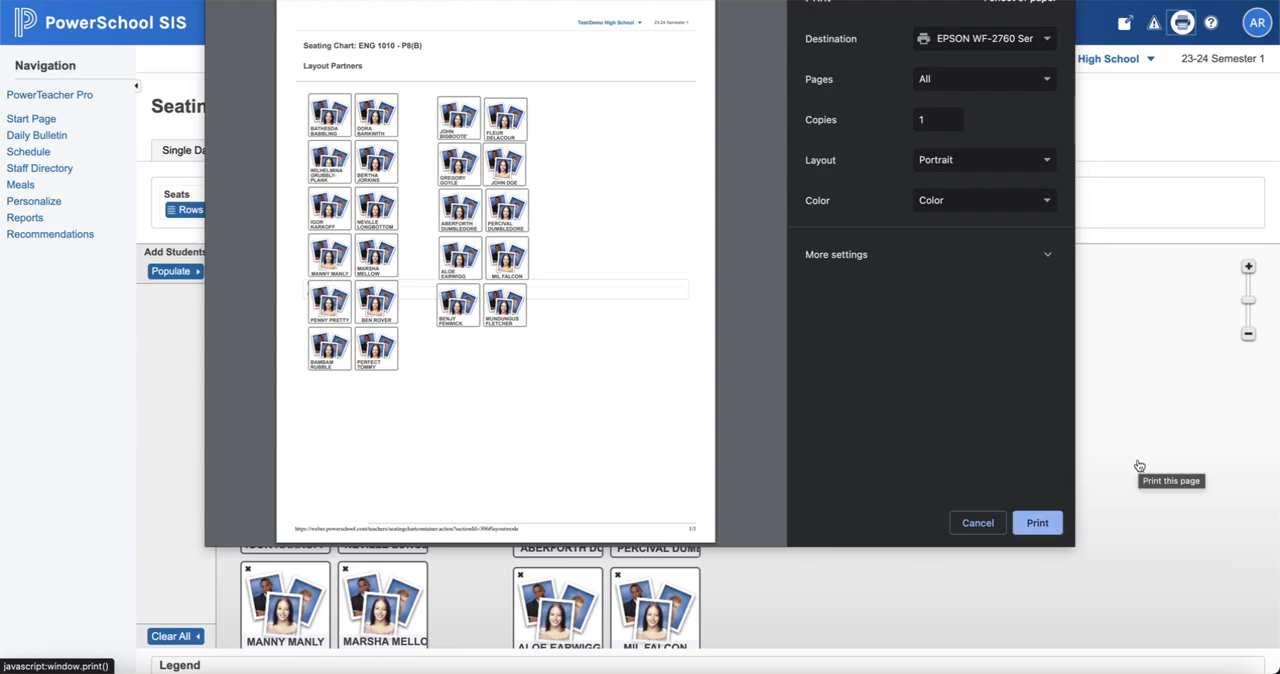
left_click(977, 523)
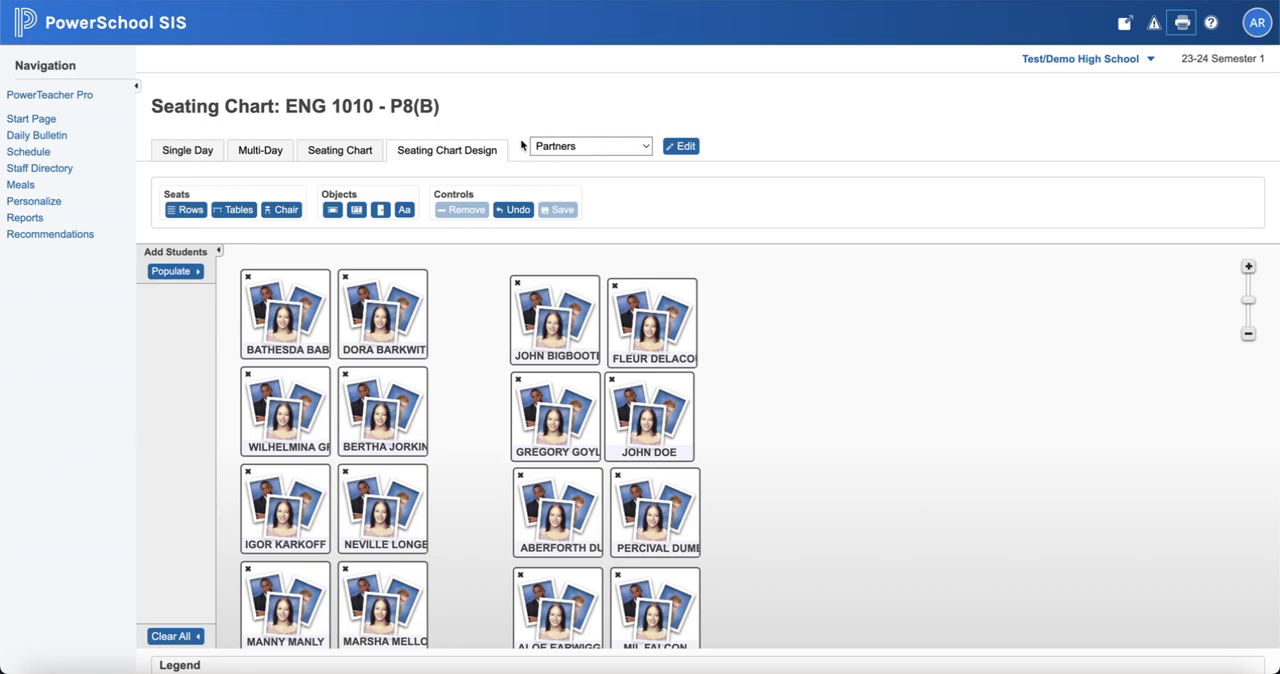
Step: Review the list of available seating layouts and keep Partners selected
left_click(632, 148)
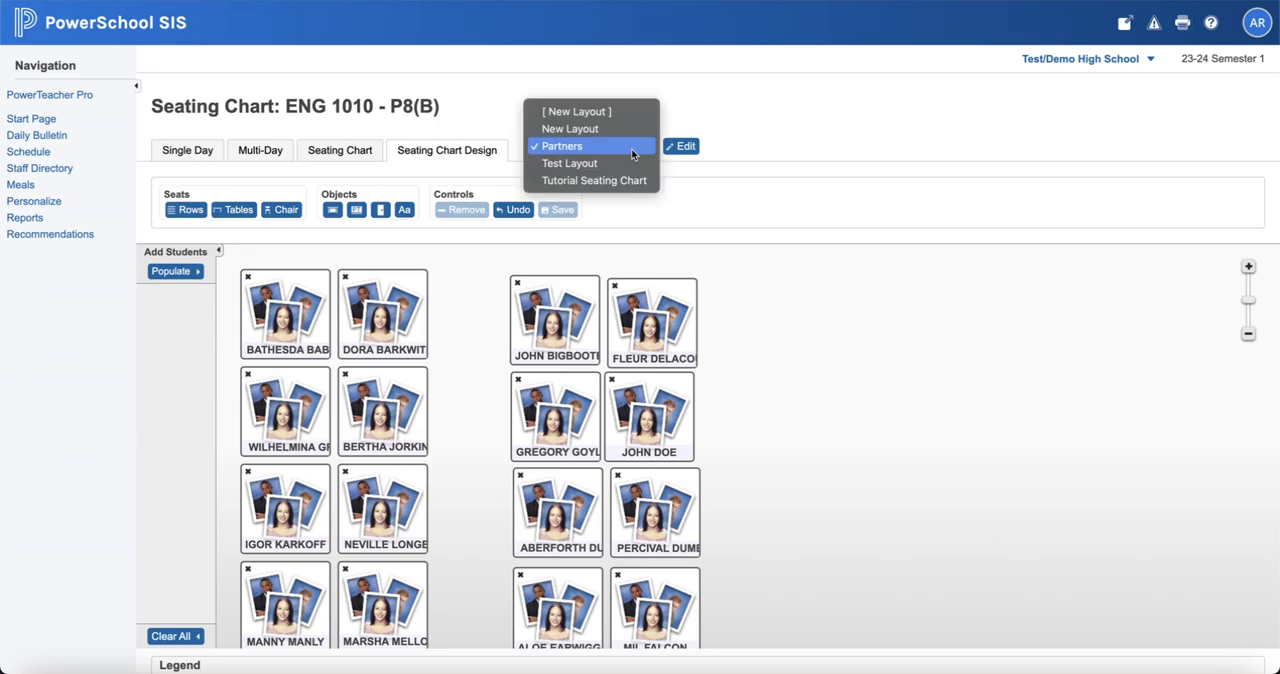
left_click(817, 324)
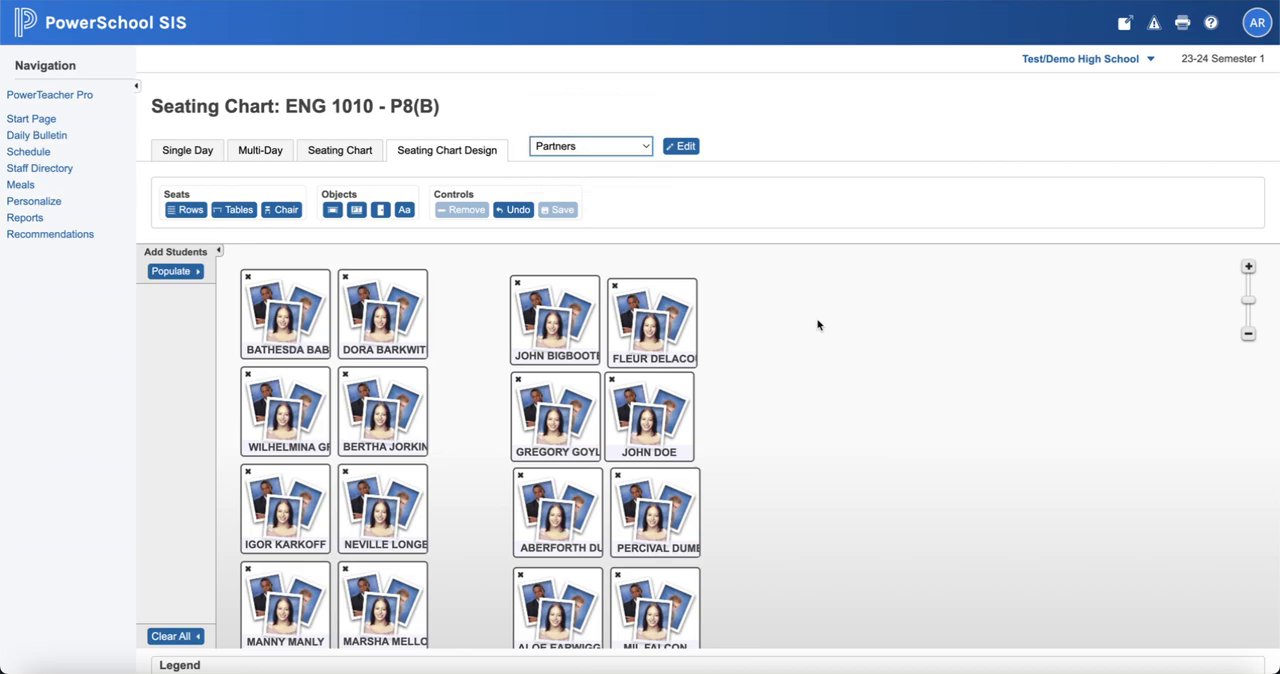